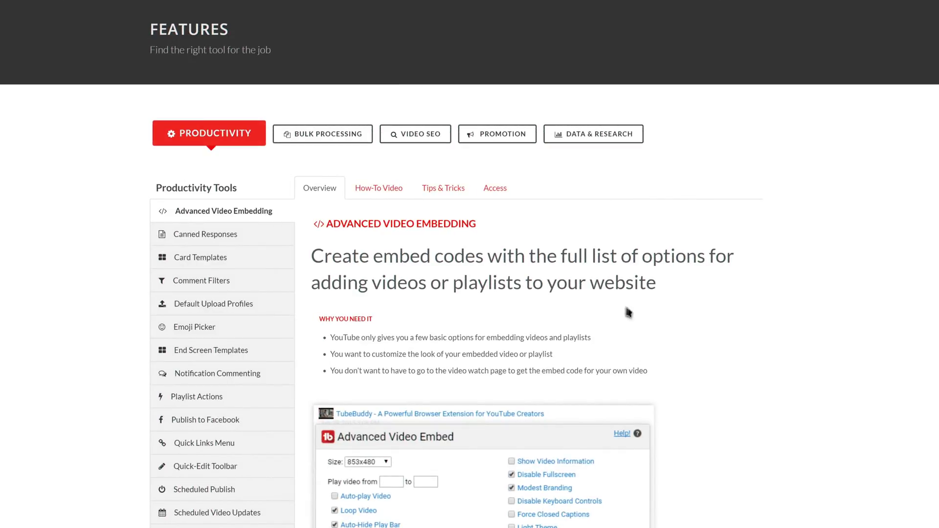
# - Browse the Canned Responses, Default Upload Profiles, End Screen Templates and Notification Commenting pages under Productivity Tools
pyautogui.click(256, 236)
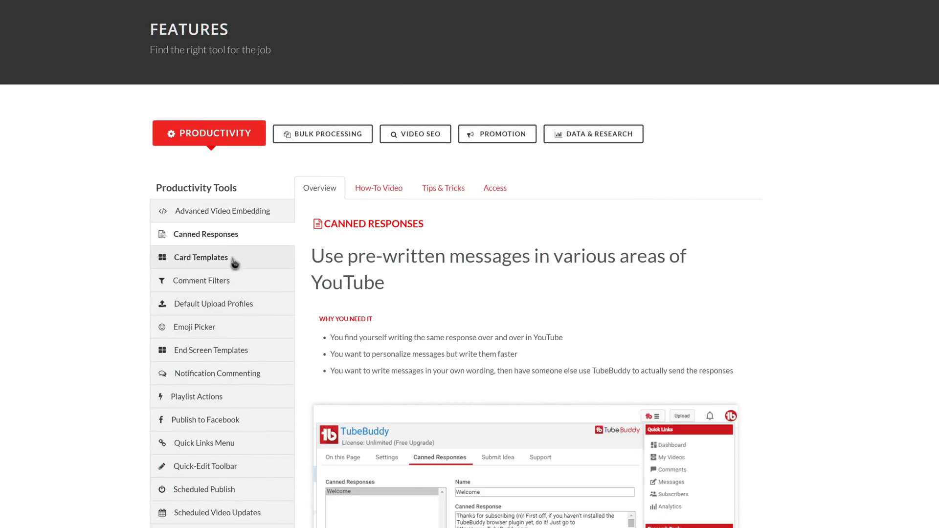
pyautogui.click(226, 297)
pyautogui.scroll(-2, 226, 299)
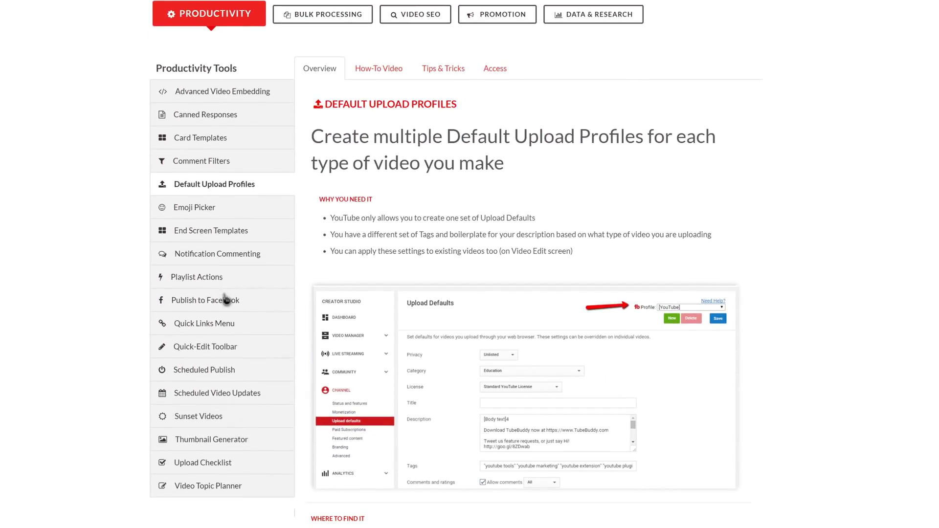
pyautogui.click(234, 238)
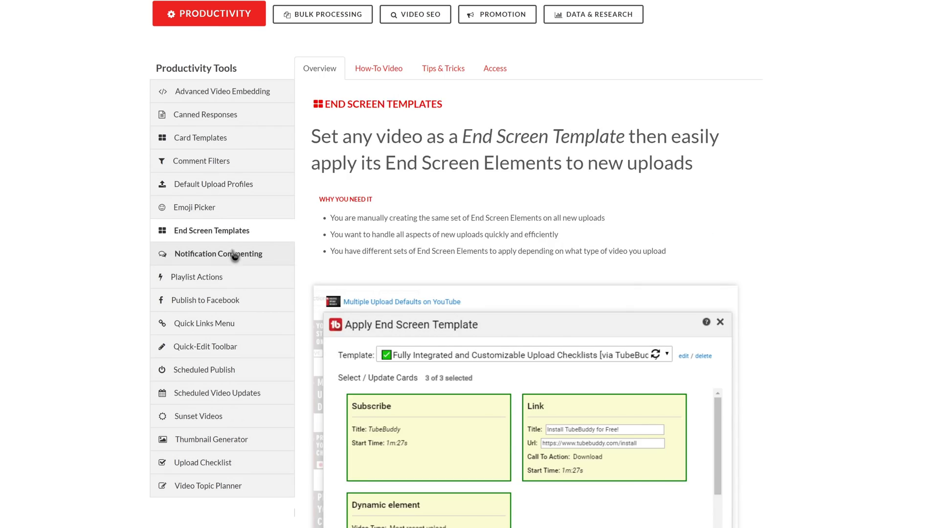
pyautogui.click(236, 261)
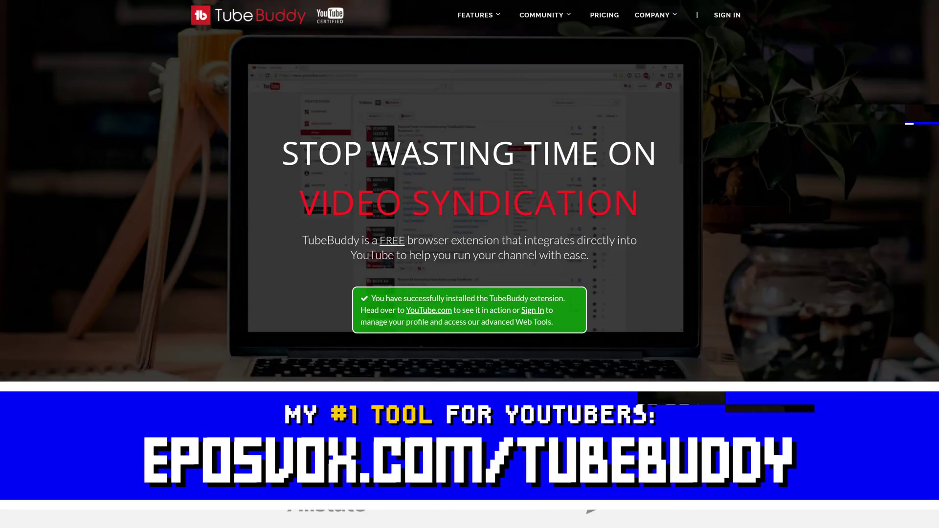
# - Read through the TubeBuddy home page, from the opening banner past the testimonials to the channel optimization section
pyautogui.scroll(-4, 469, 195)
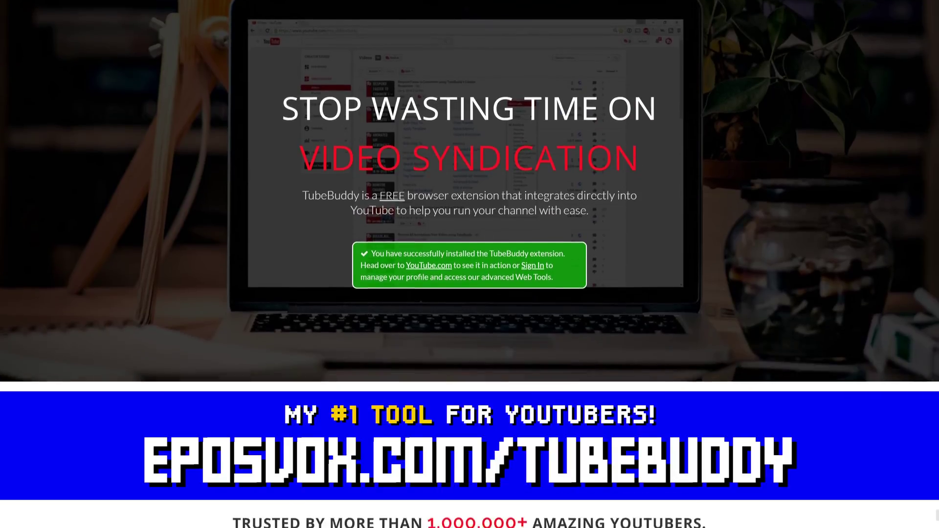
pyautogui.scroll(-6, 469, 196)
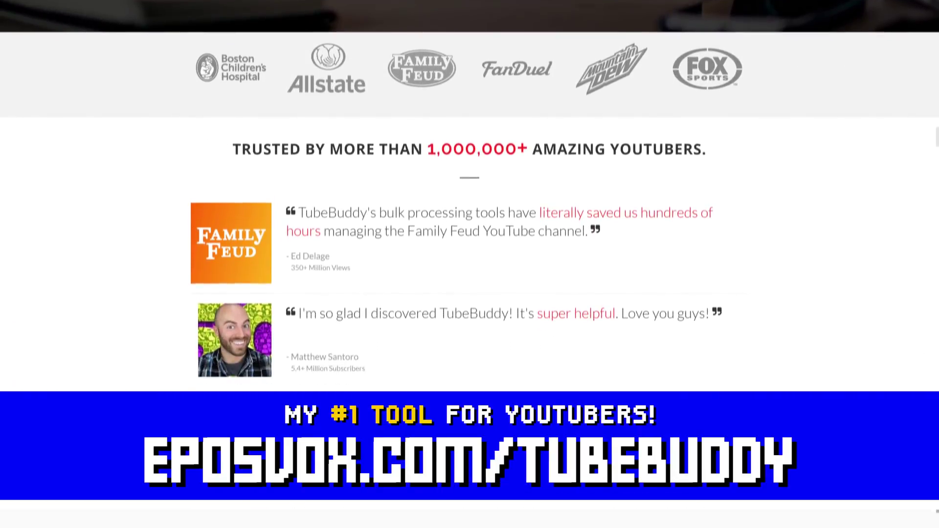
pyautogui.scroll(-11, 469, 195)
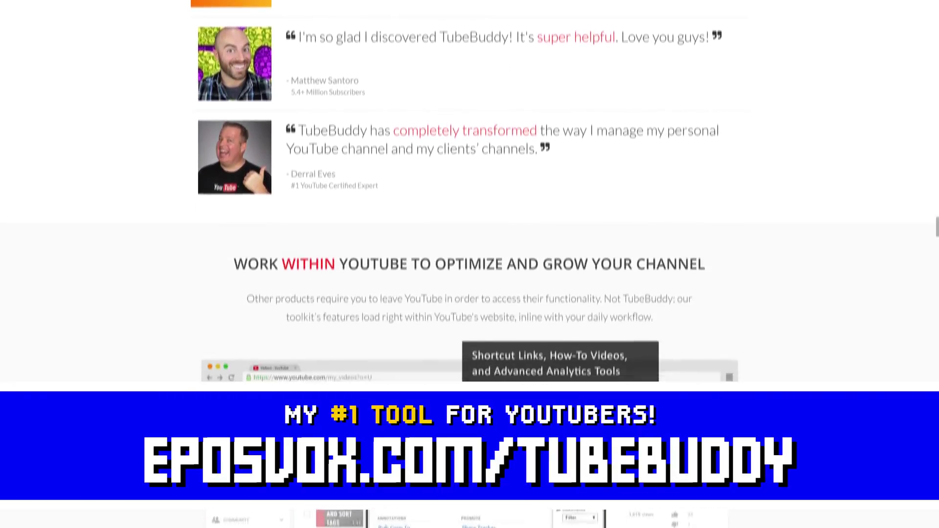
pyautogui.scroll(-4, 469, 195)
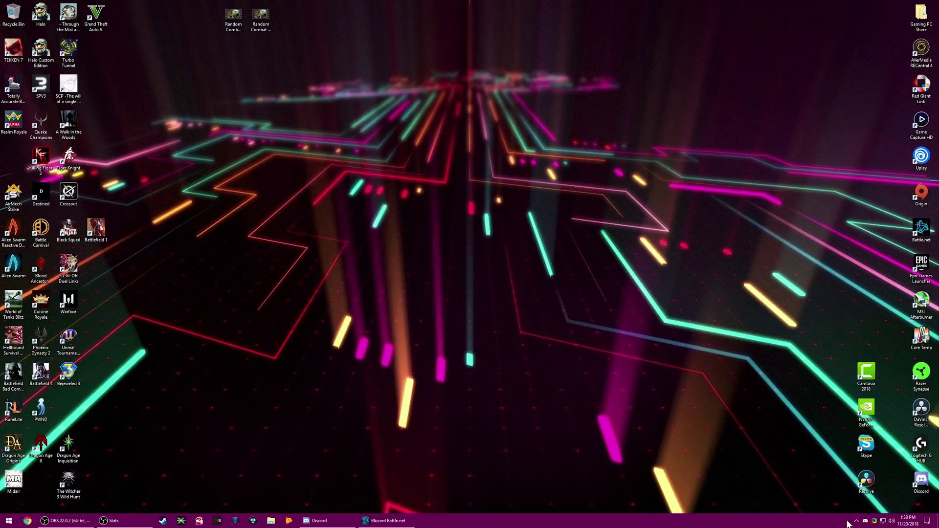
# - Open GeForce Experience from the system tray and show its general settings
pyautogui.click(856, 522)
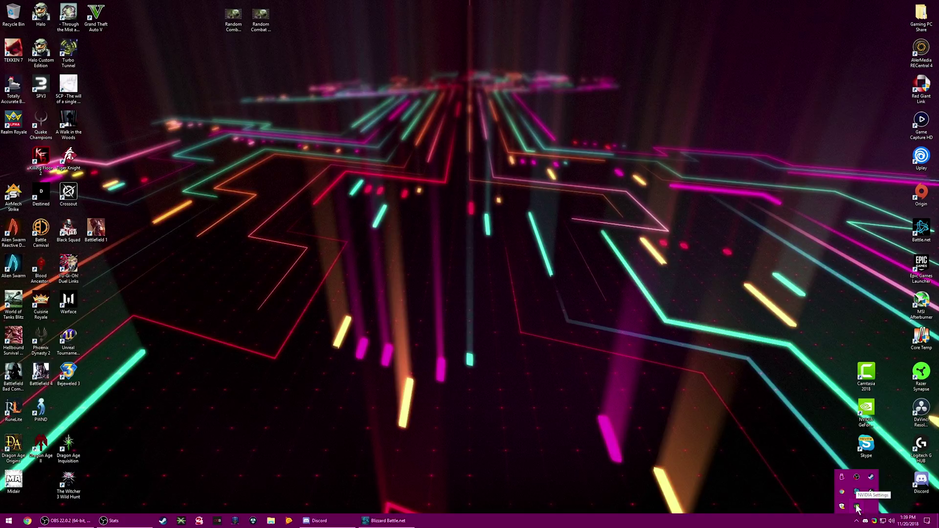
pyautogui.click(709, 468)
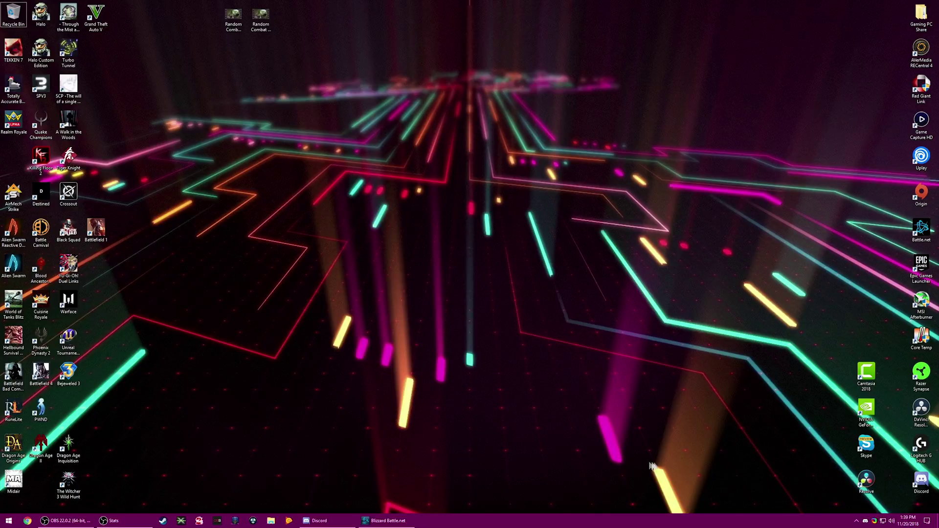
pyautogui.click(856, 522)
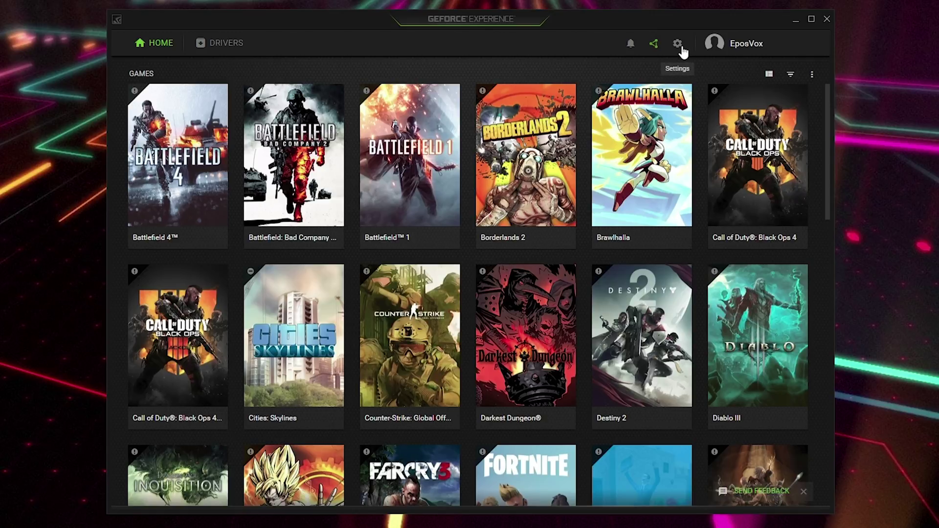
pyautogui.click(678, 44)
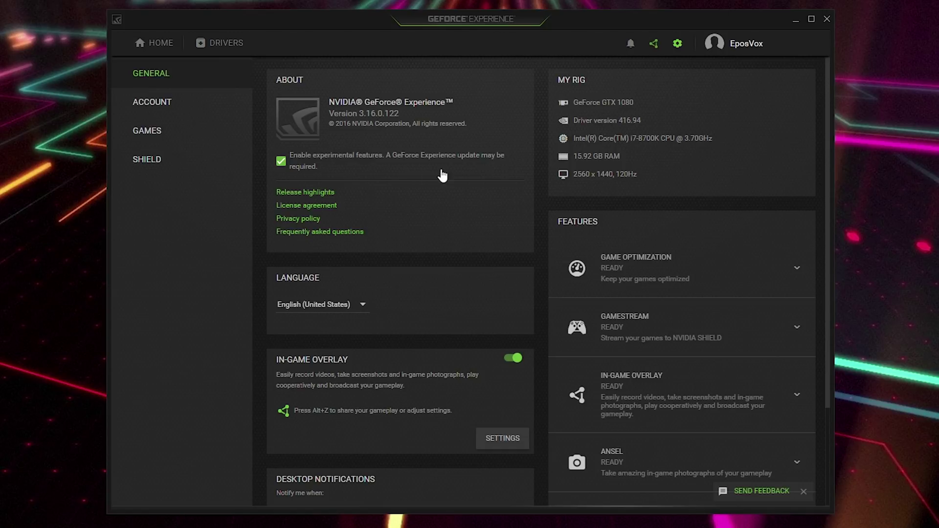
# - Switch experimental features off and back on, and close GeForce Experience
pyautogui.click(343, 171)
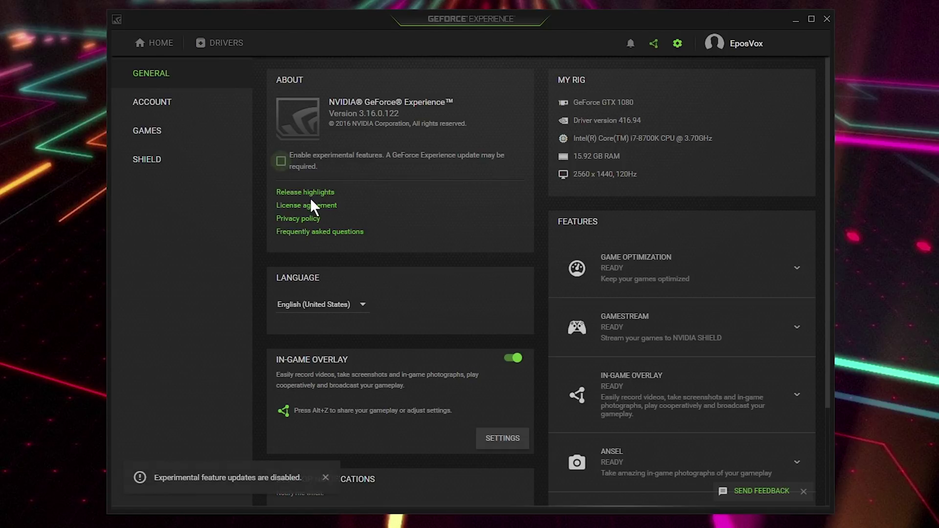
pyautogui.click(282, 161)
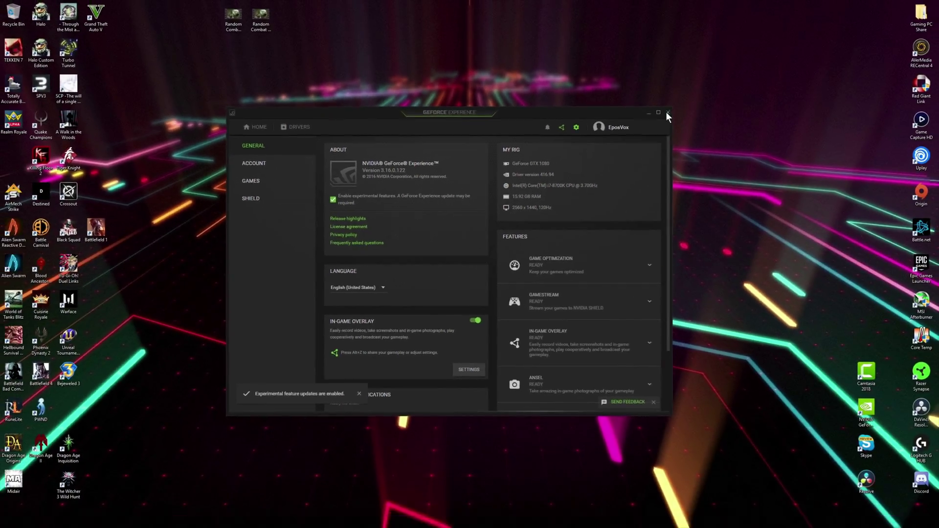
pyautogui.click(795, 20)
# - Relaunch NVIDIA GeForce Experience from the system tray and open its settings
pyautogui.click(857, 522)
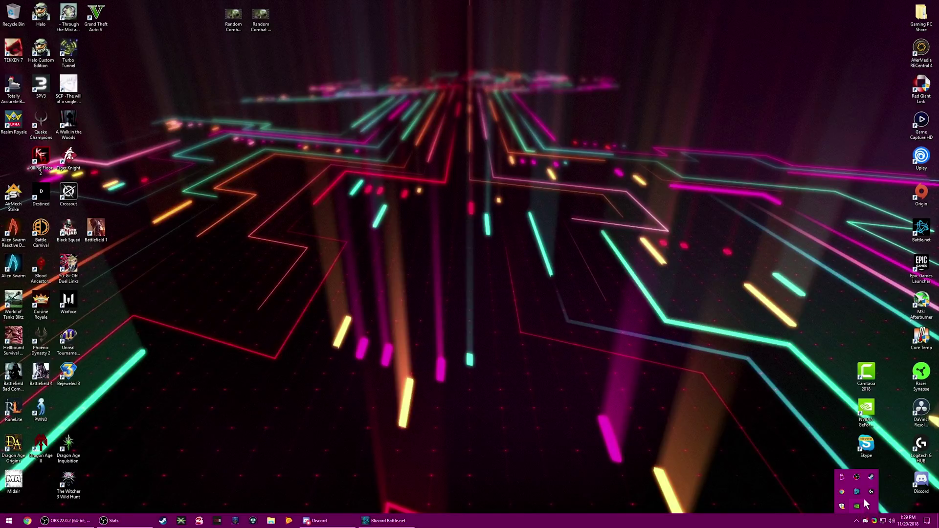
pyautogui.rightClick(864, 498)
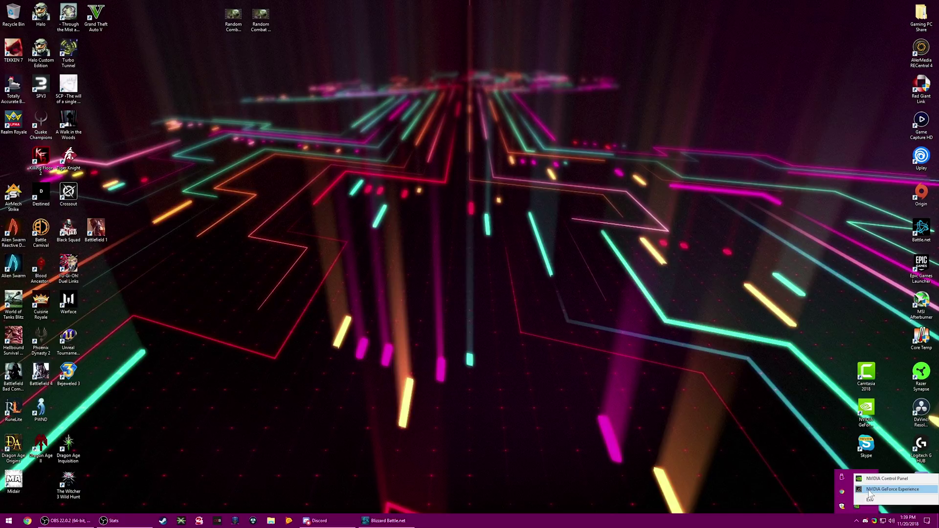
pyautogui.click(869, 490)
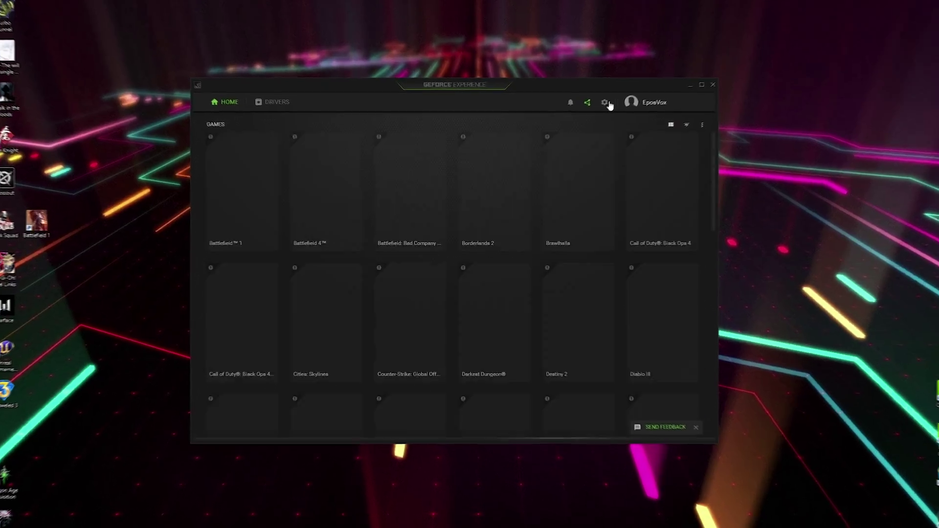
pyautogui.click(578, 127)
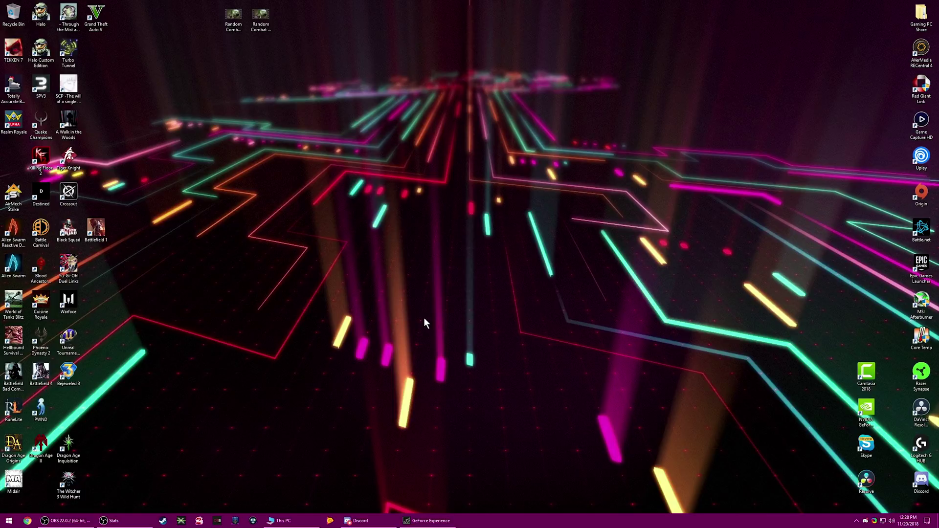
# - Open Game filter from the GeForce Experience overlay over the Call of Duty main menu and select style 1
pyautogui.hotkey('alt', 'z')
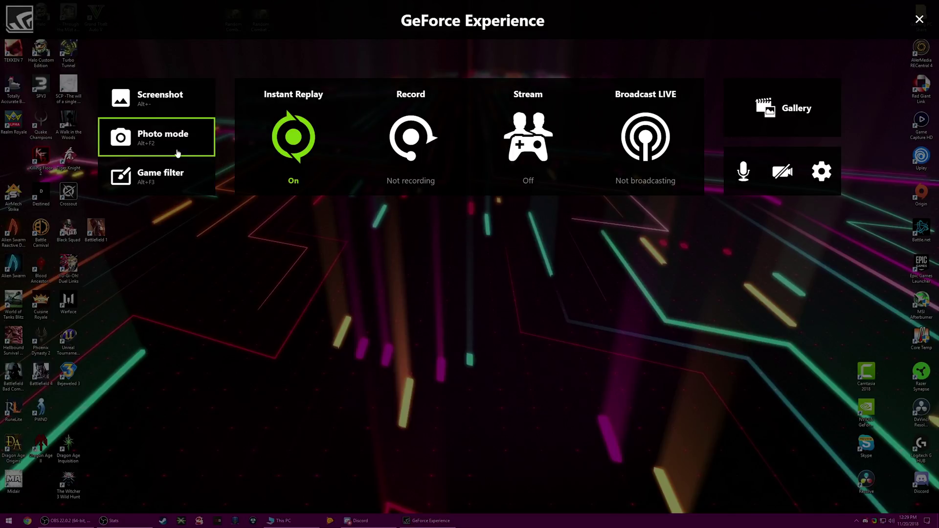
pyautogui.click(174, 188)
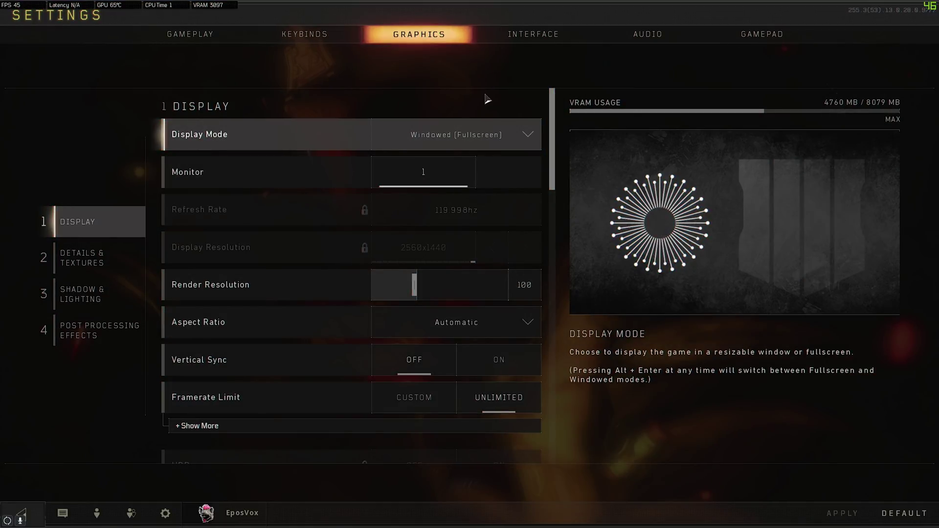
pyautogui.press('Escape')
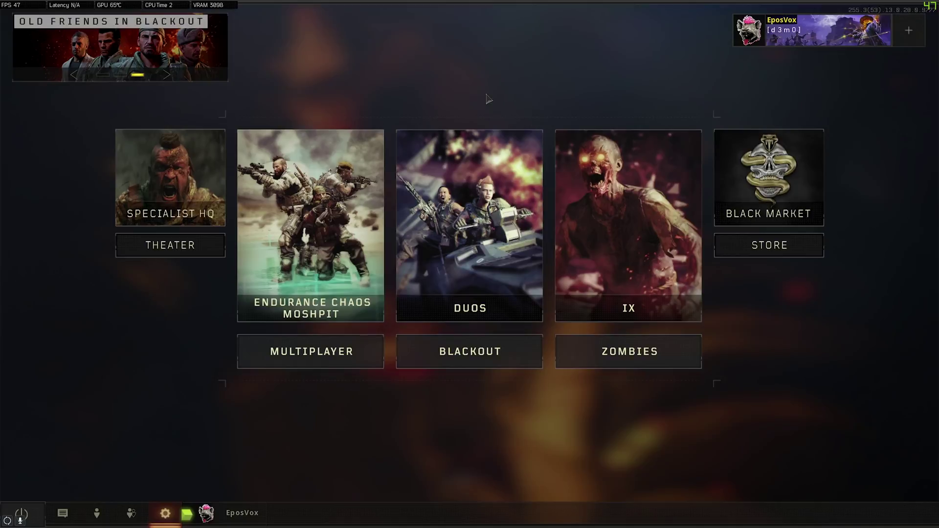
pyautogui.hotkey('alt', 'z')
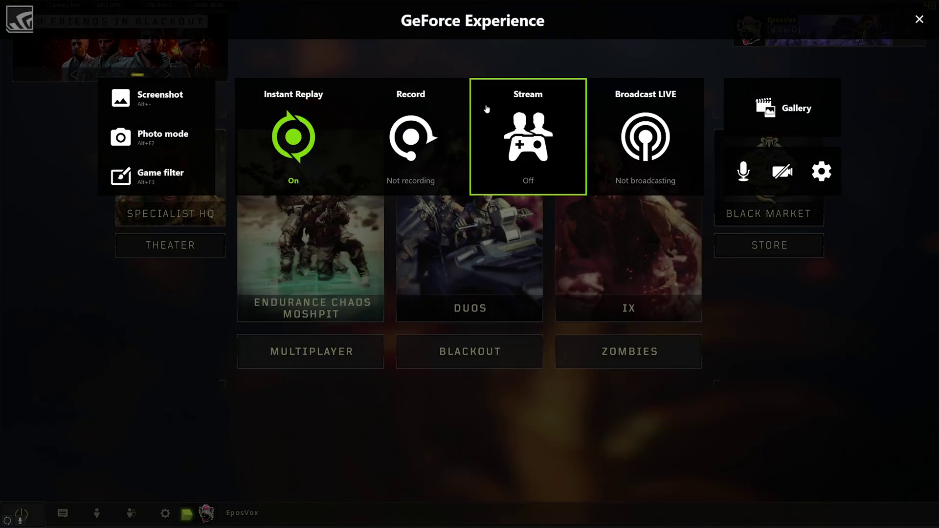
pyautogui.click(190, 172)
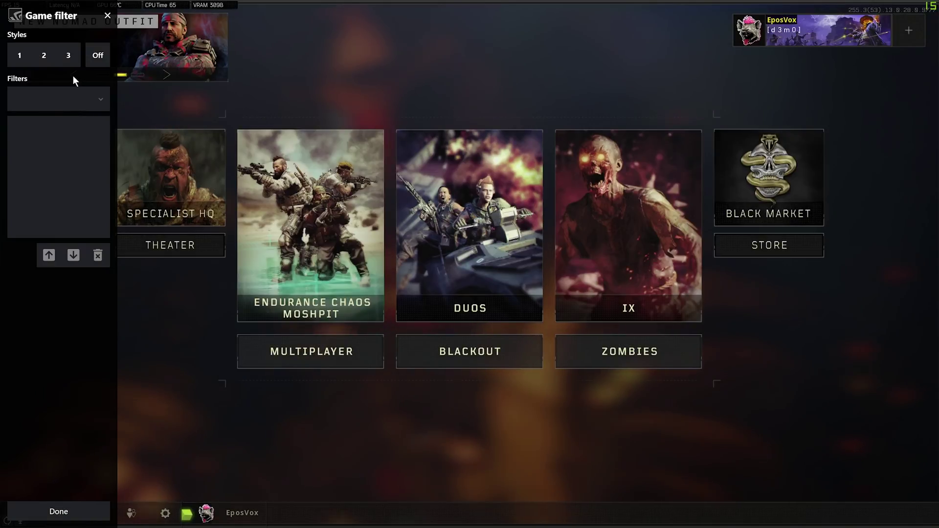
pyautogui.click(24, 61)
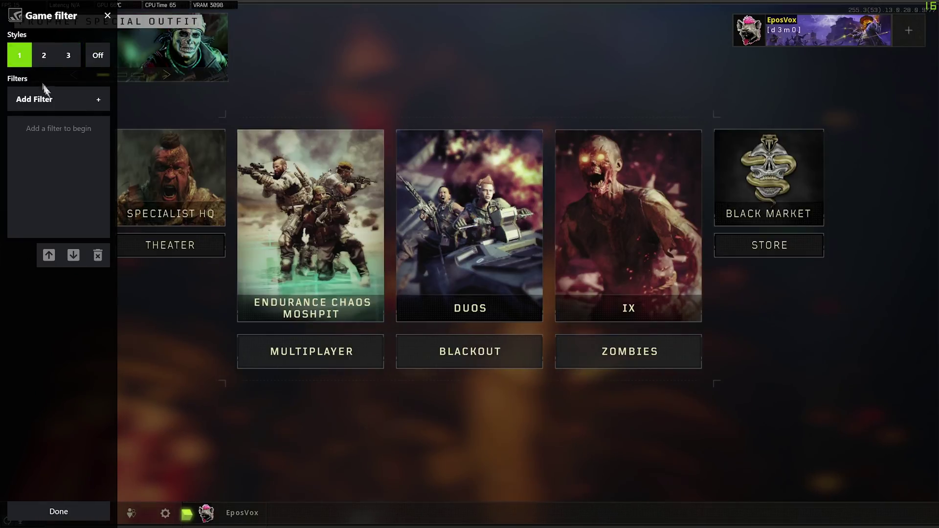
# - Add the Black & White and Depth of field filters to style 1
pyautogui.click(69, 101)
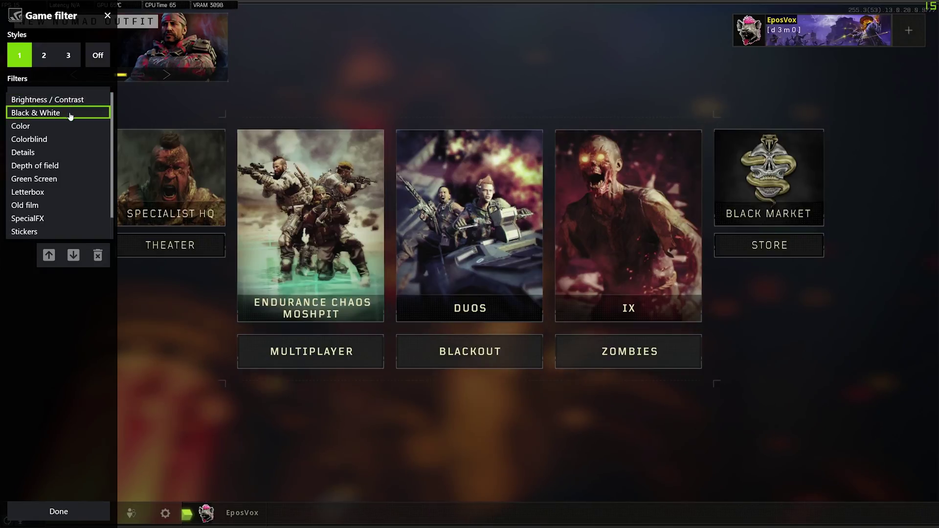
pyautogui.click(69, 114)
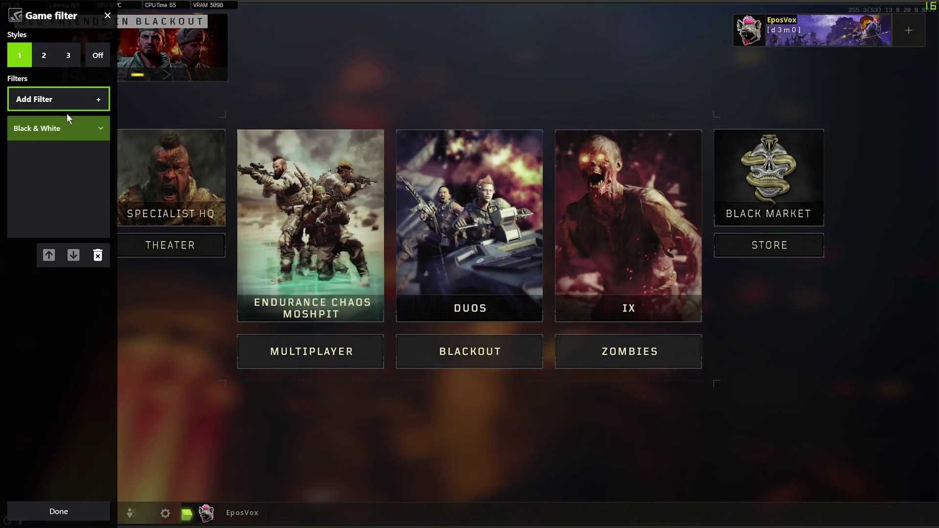
pyautogui.click(71, 100)
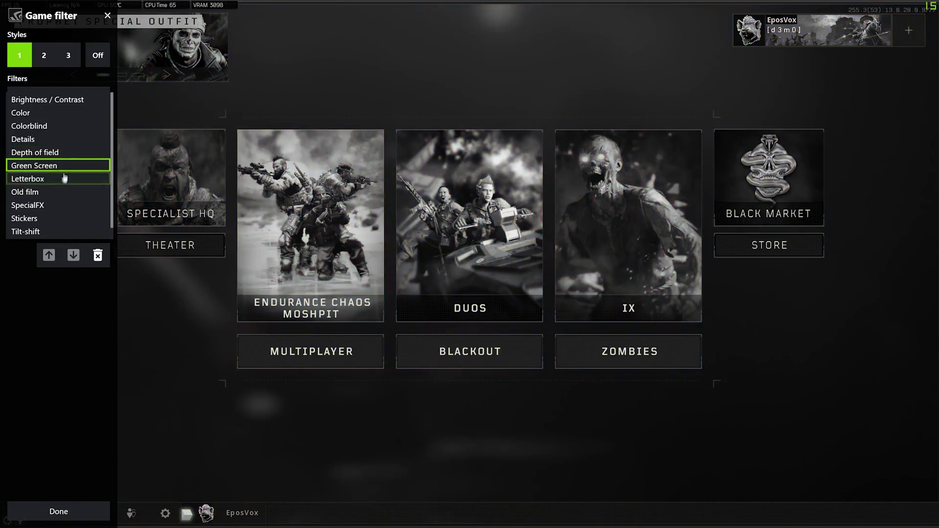
pyautogui.click(63, 153)
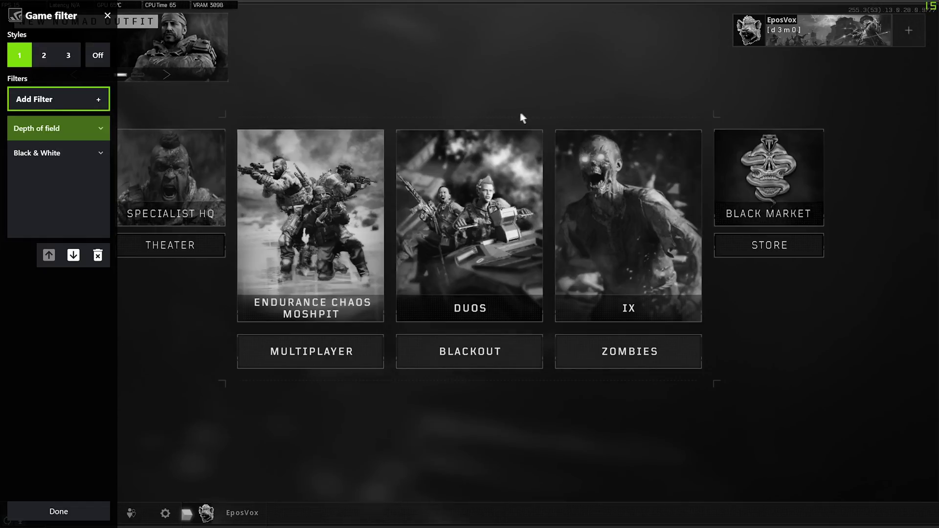
# - Inspect the Depth of field filter's settings, and remove both the Depth of field and Black & White filters
pyautogui.click(100, 128)
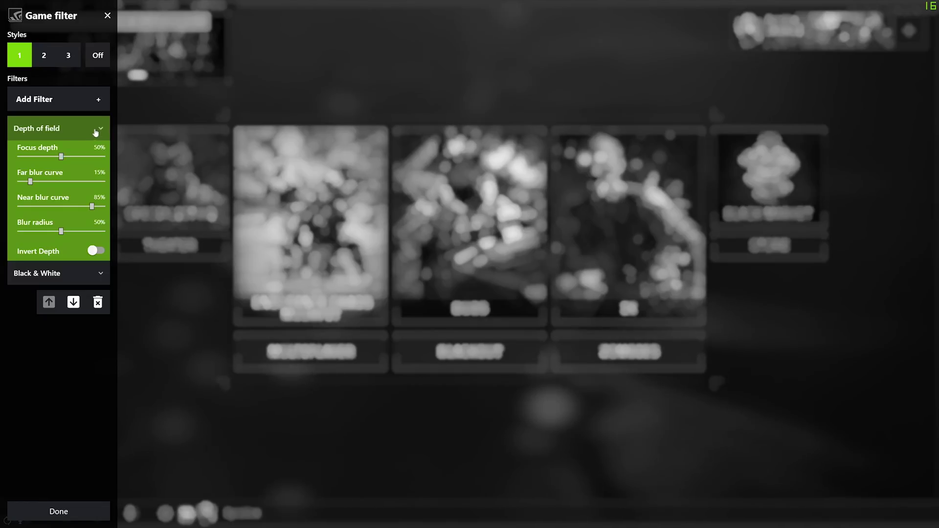
pyautogui.click(78, 129)
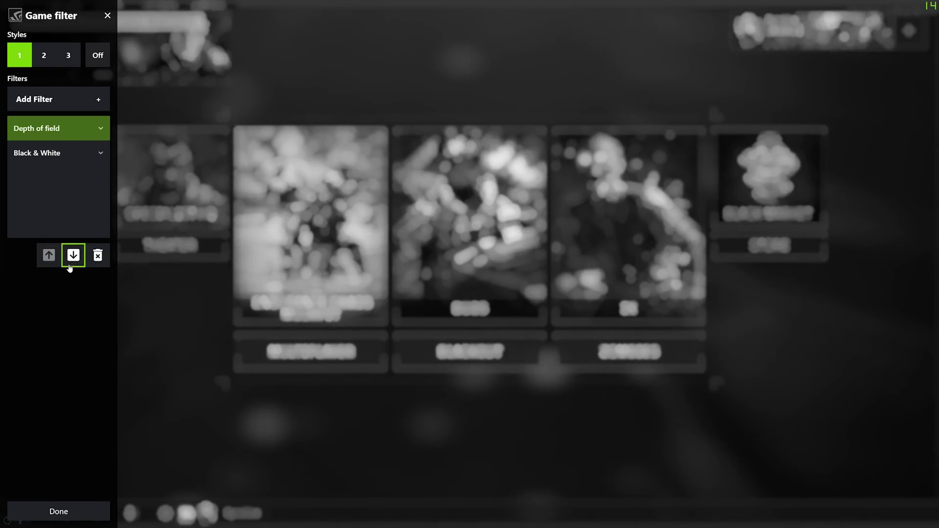
pyautogui.click(97, 259)
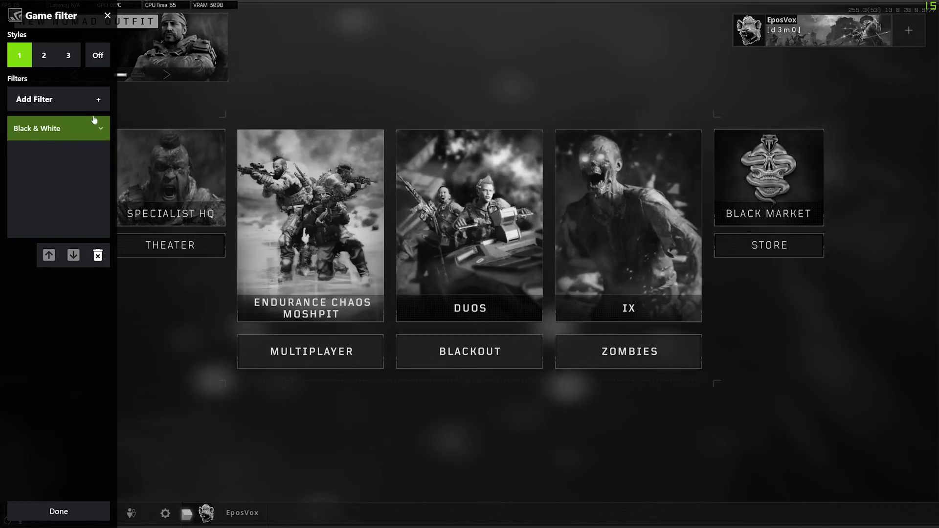
pyautogui.click(98, 255)
# - Add the Green Screen filter to style 1, trying Select Background 2 and turning on Invert Depth
pyautogui.click(81, 100)
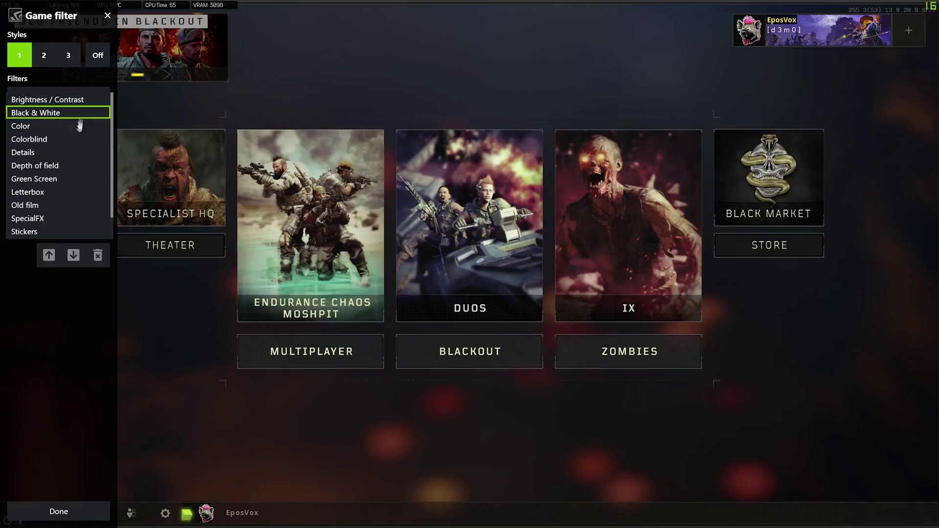
pyautogui.click(68, 182)
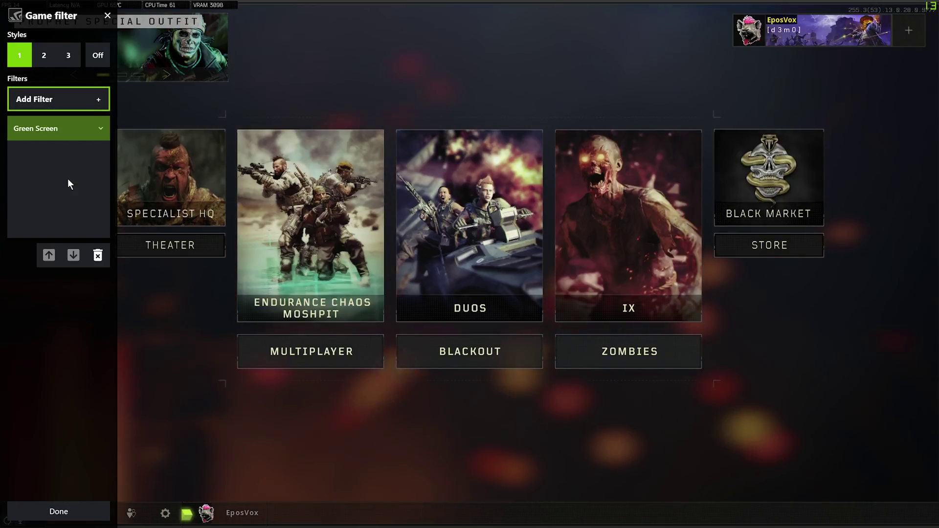
pyautogui.moveTo(21, 209); pyautogui.dragTo(112, 215)
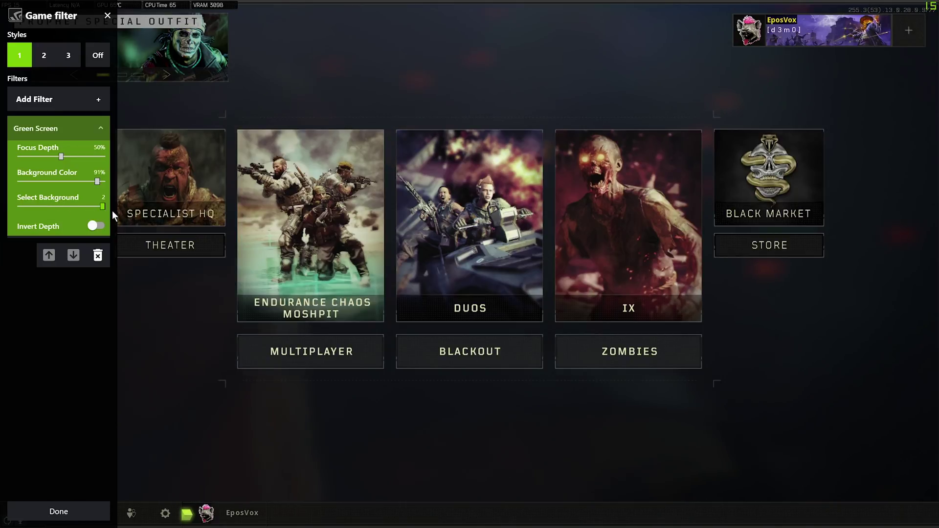
pyautogui.click(96, 225)
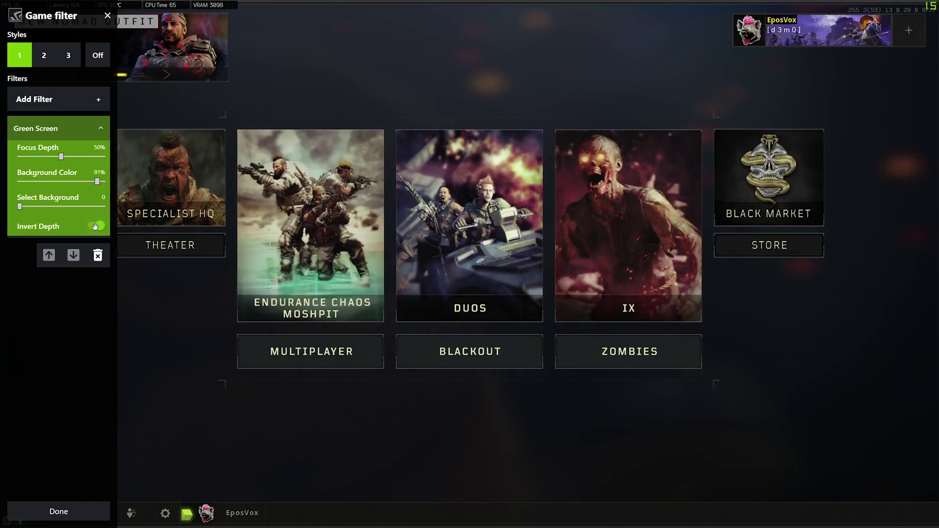
# - Remove the Green Screen filter from style 1 and add the Old film filter in its place
pyautogui.click(102, 252)
pyautogui.click(63, 99)
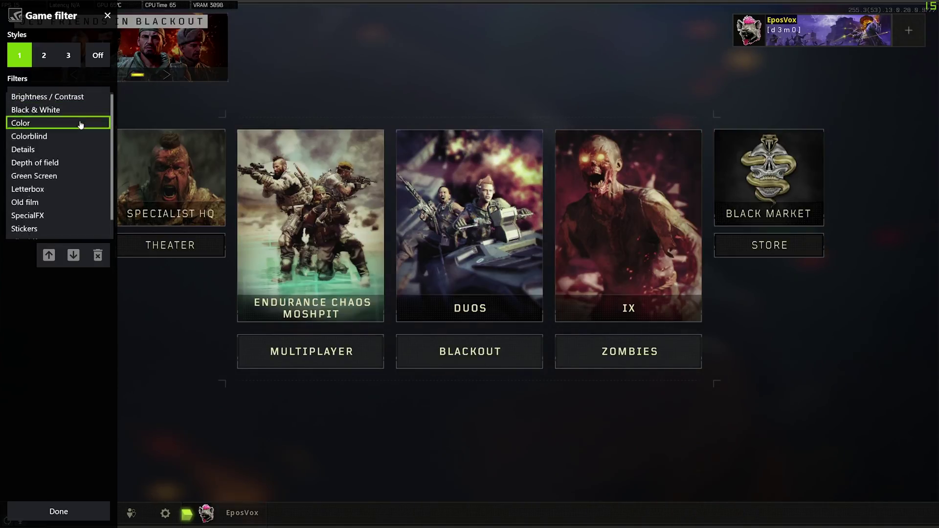
pyautogui.scroll(-2, 79, 122)
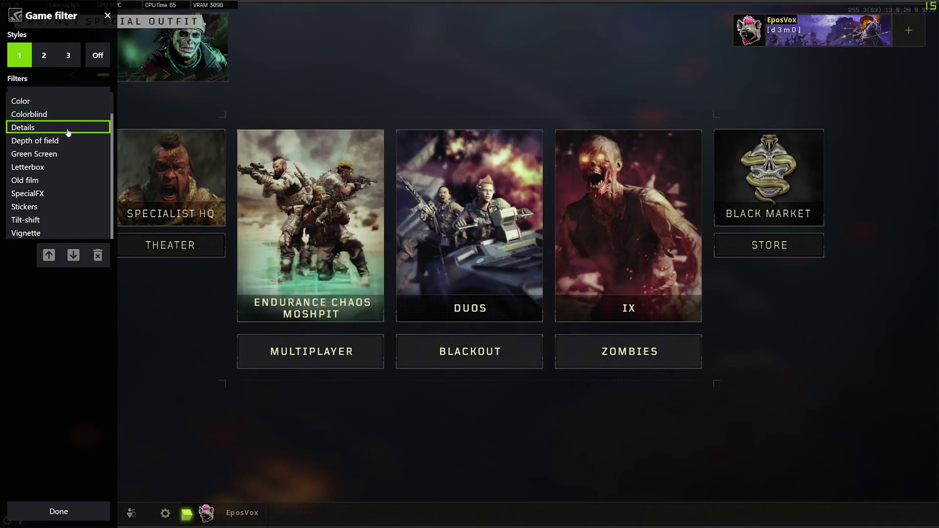
pyautogui.click(69, 180)
# - Add the SpecialFX filter to style 1 and remove the Old film filter
pyautogui.click(86, 100)
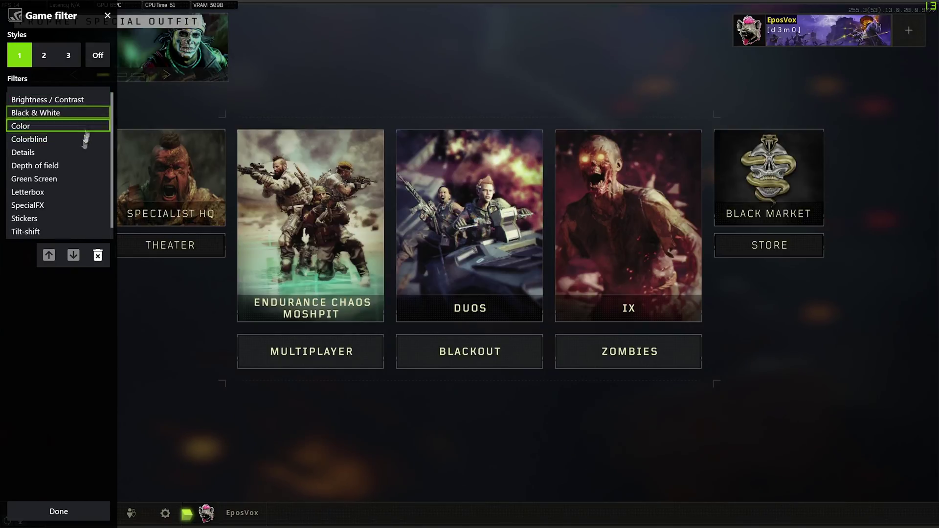
pyautogui.click(88, 203)
pyautogui.click(92, 154)
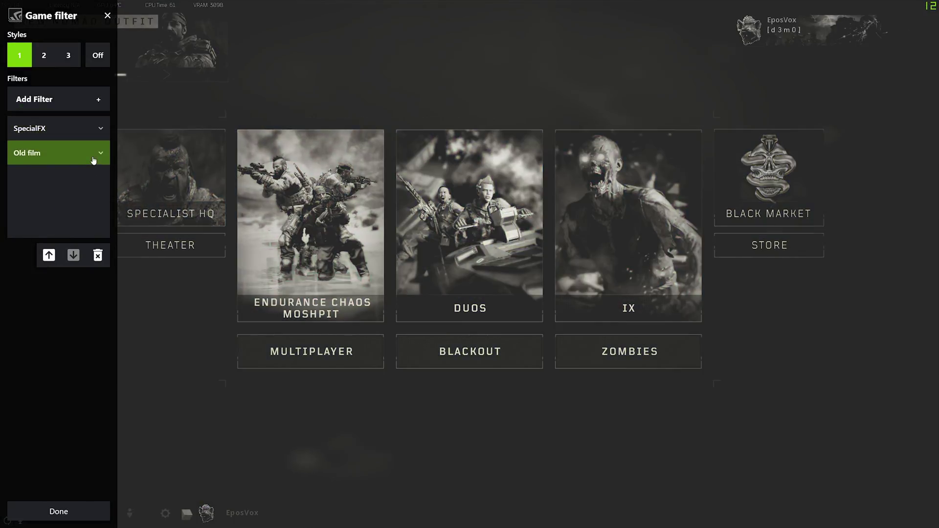
pyautogui.click(98, 280)
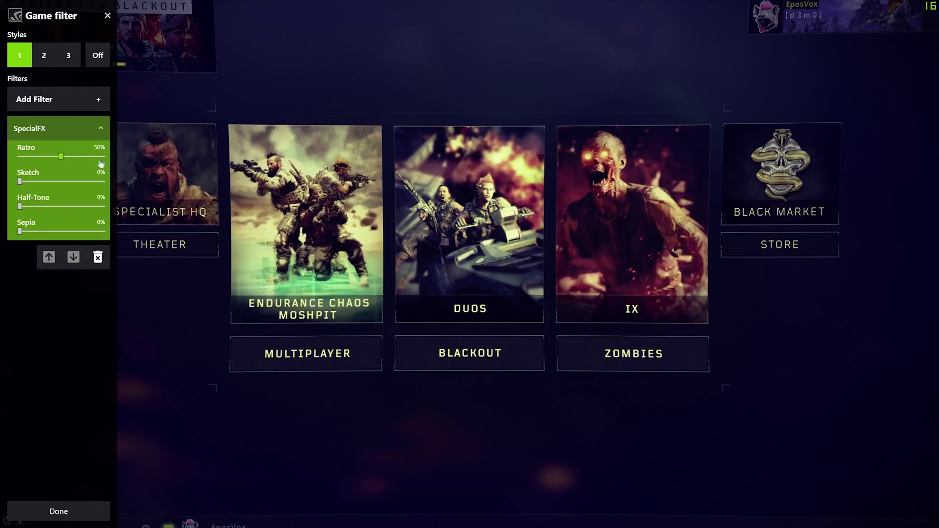
# - Set the SpecialFX filter's Retro to about 62% and Half-Tone to about 17%
pyautogui.moveTo(61, 157); pyautogui.dragTo(72, 157)
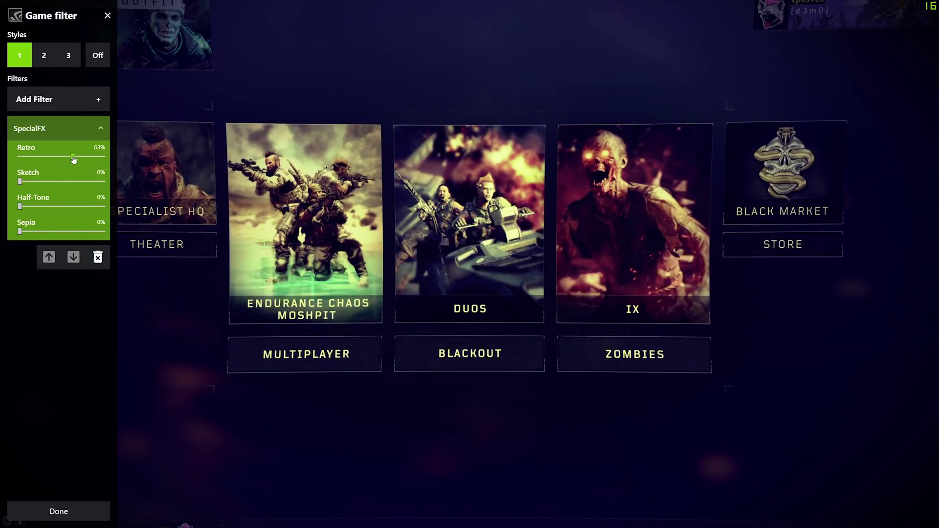
pyautogui.moveTo(19, 182)
pyautogui.mouseDown()
pyautogui.moveTo(73, 182)
pyautogui.moveTo(20, 181)
pyautogui.moveTo(93, 206)
pyautogui.moveTo(34, 207)
pyautogui.mouseUp()
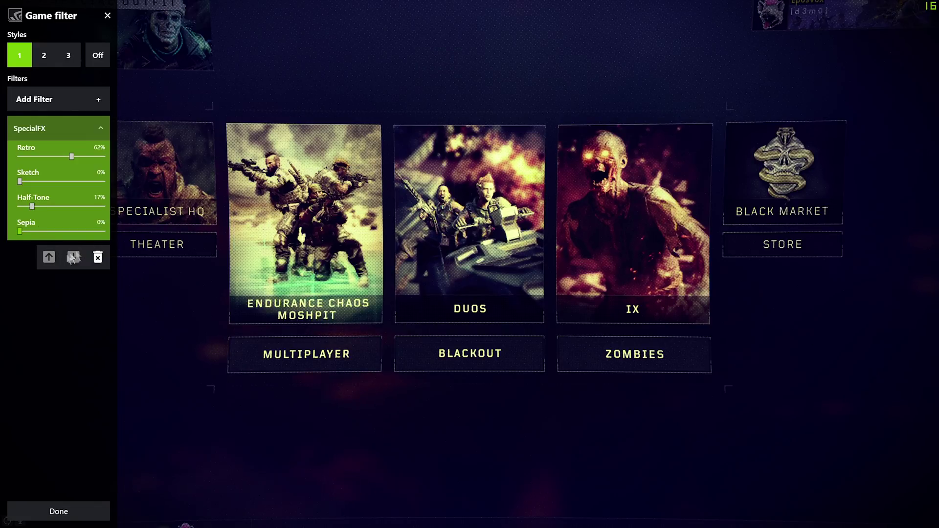
# - Compare the game's look with styles 2, 3 and Off against style 1, ending on style 1
pyautogui.click(49, 58)
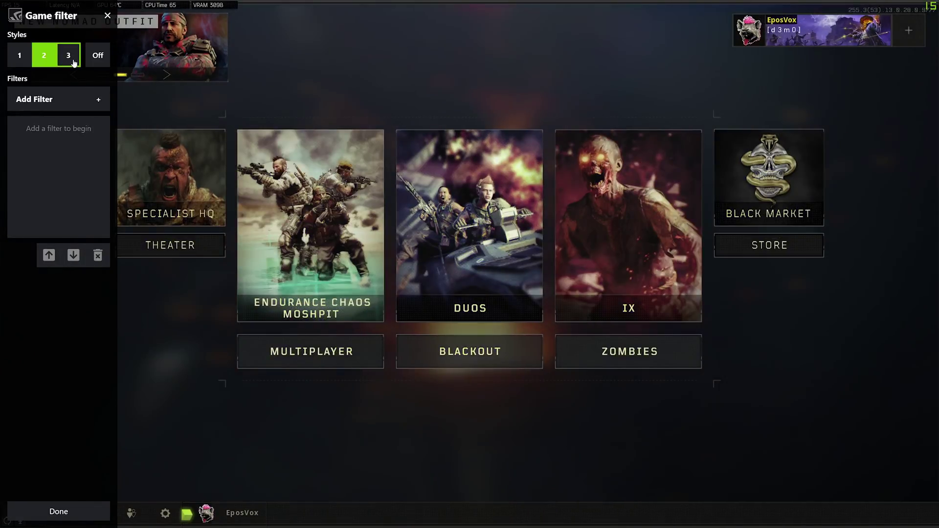
pyautogui.click(68, 55)
pyautogui.click(20, 55)
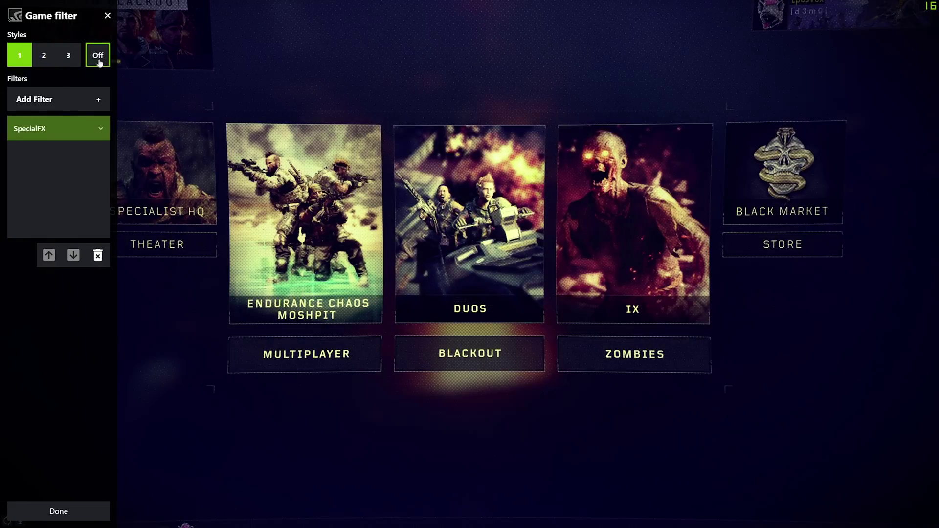
pyautogui.click(99, 59)
pyautogui.click(19, 56)
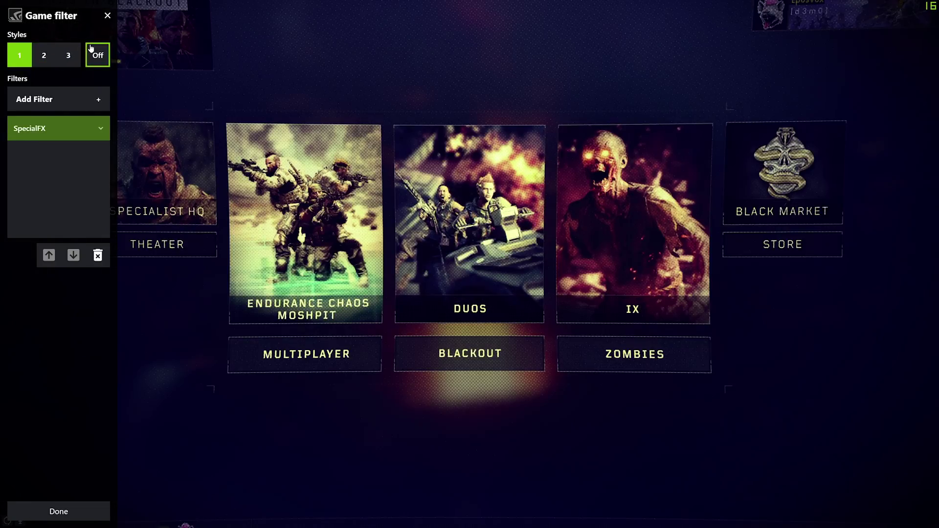
# - Close the Game filter overlay, and turn the filters off while the game's graphics settings are open
pyautogui.click(107, 15)
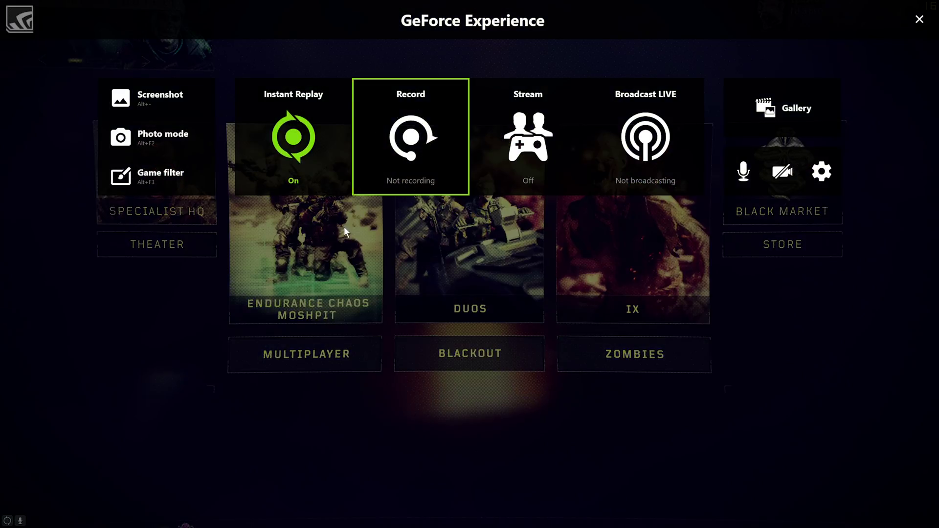
pyautogui.hotkey('alt', 'z')
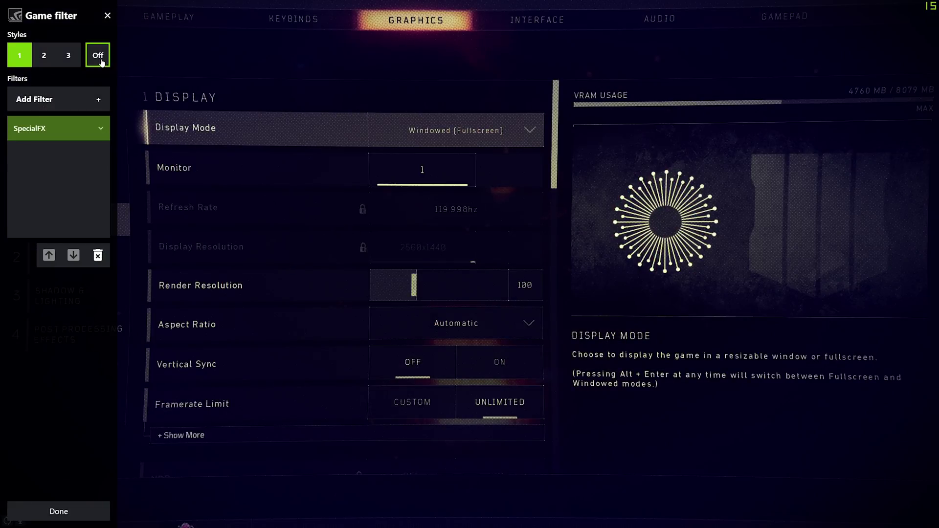
pyautogui.click(98, 55)
pyautogui.click(61, 511)
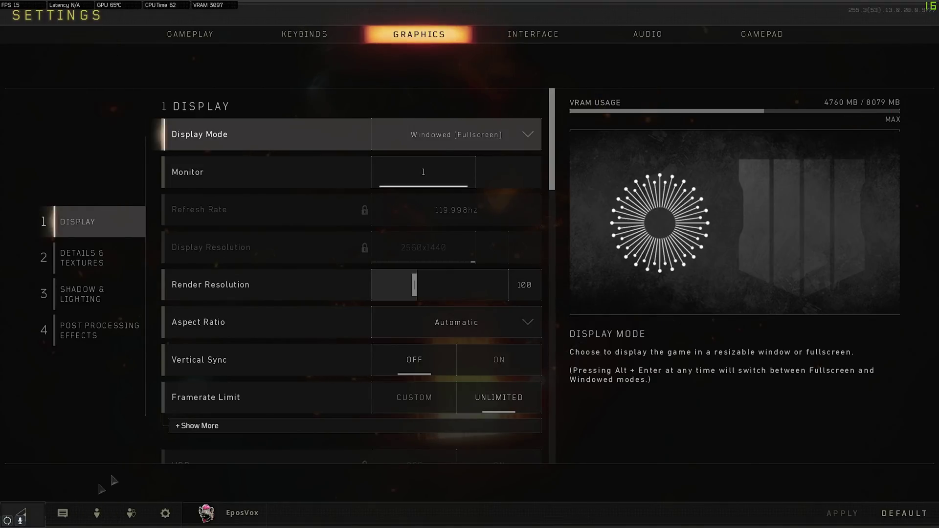
# - Open the keyboard shortcuts settings from the GeForce Experience overlay
pyautogui.hotkey('alt', 'z')
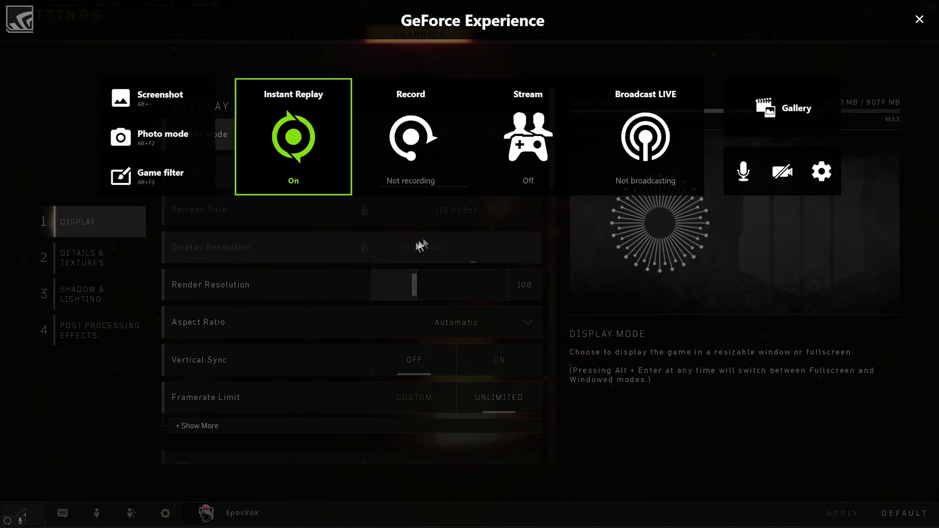
pyautogui.click(819, 169)
pyautogui.click(425, 230)
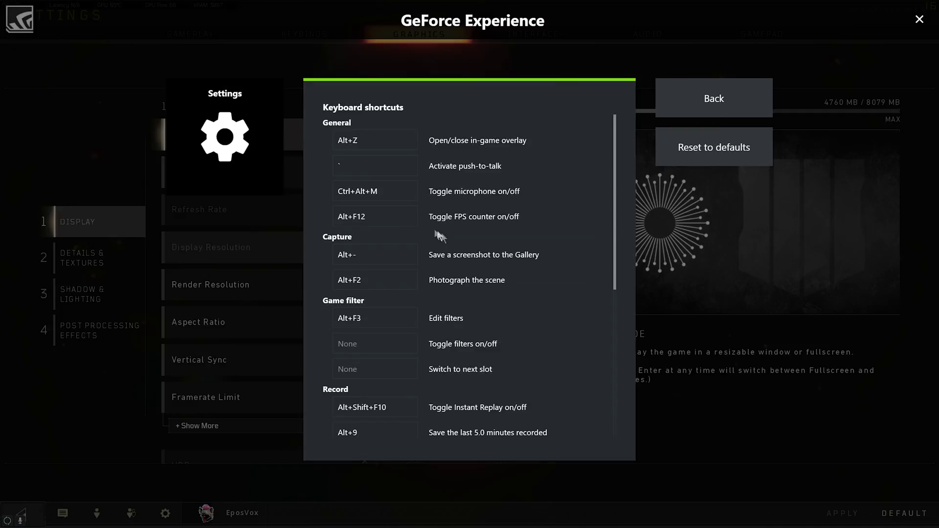
# - Try to assign Alt+F3 as the shortcut for Toggle filters on/off
pyautogui.click(410, 343)
pyautogui.click(375, 350)
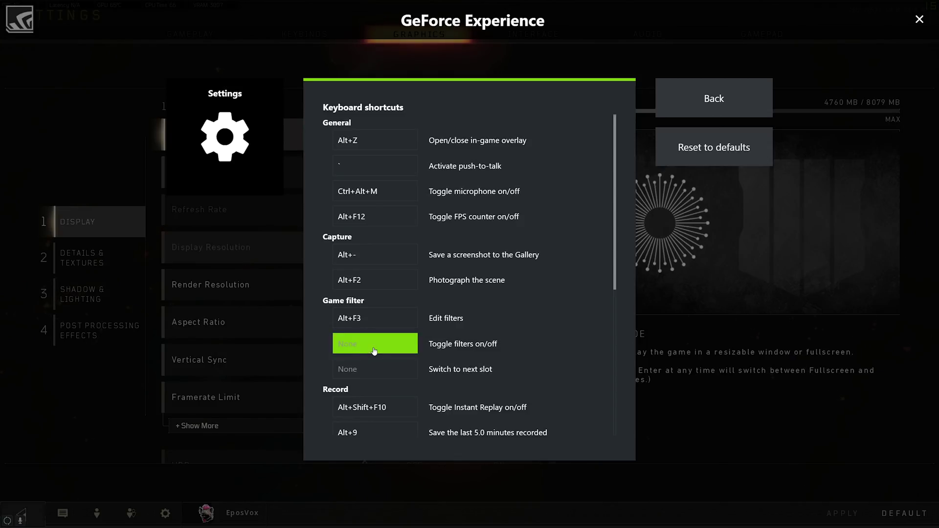
pyautogui.hotkey('alt', 'f3')
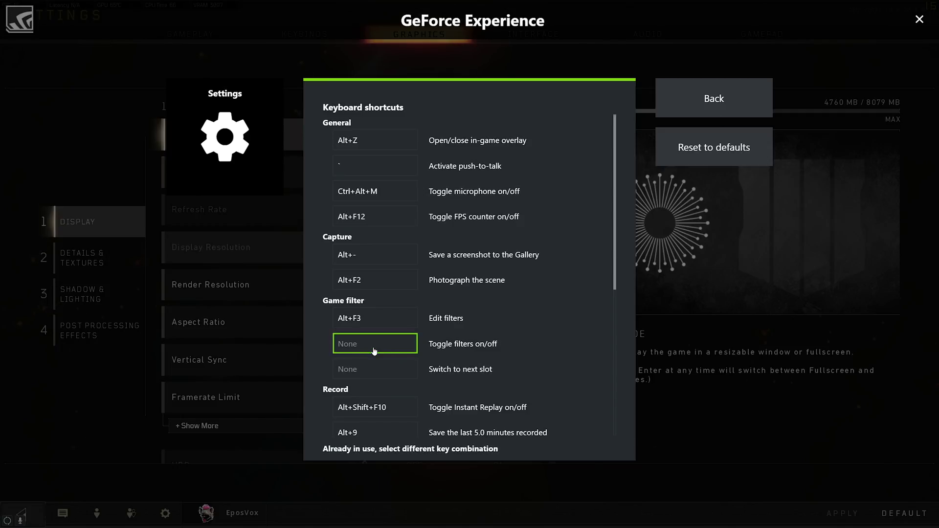
# - Check the remaining shortcuts for a free combination and assign Alt+F5 to Toggle filters on/off
pyautogui.moveTo(614, 239); pyautogui.dragTo(613, 385)
pyautogui.click(387, 350)
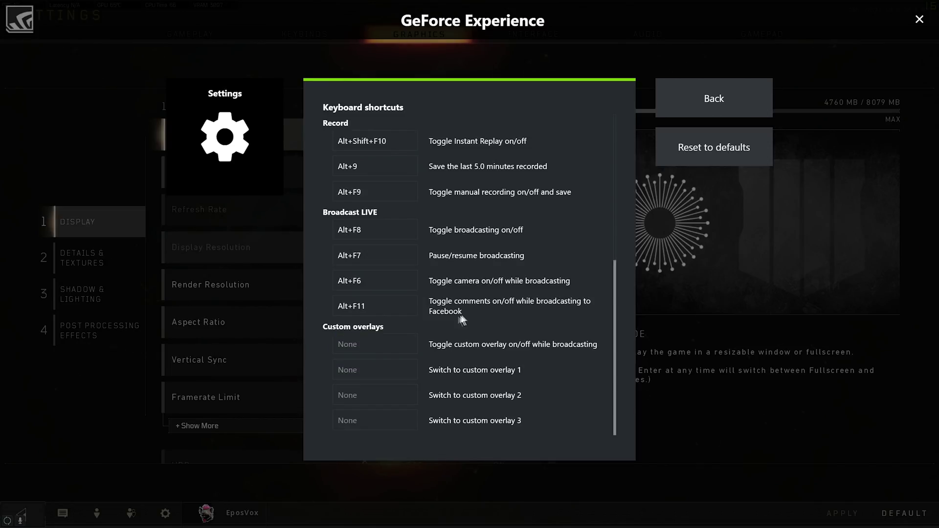
pyautogui.scroll(5, 464, 307)
pyautogui.click(372, 343)
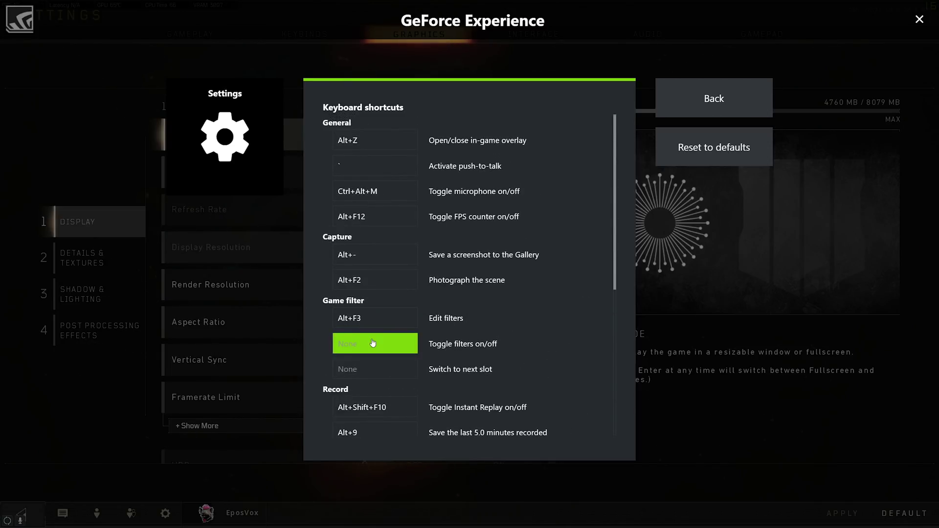
pyautogui.hotkey('alt', 'F5')
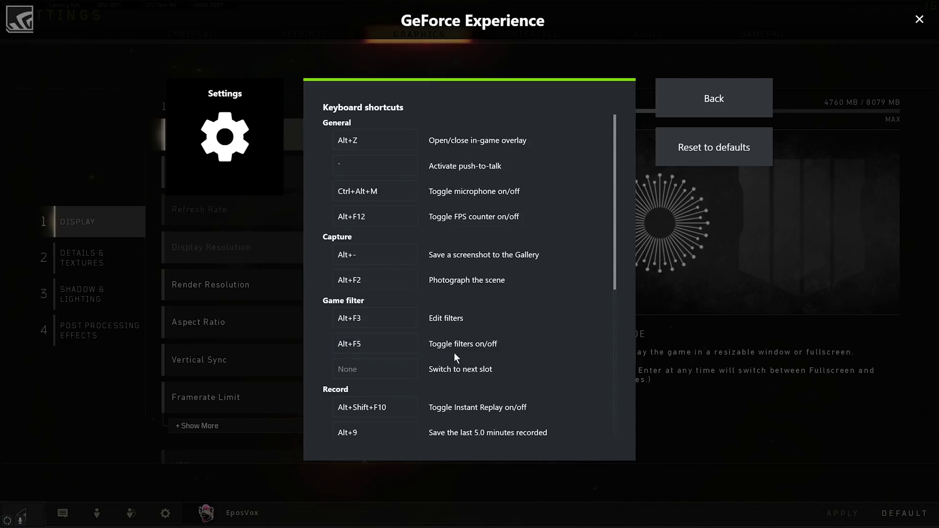
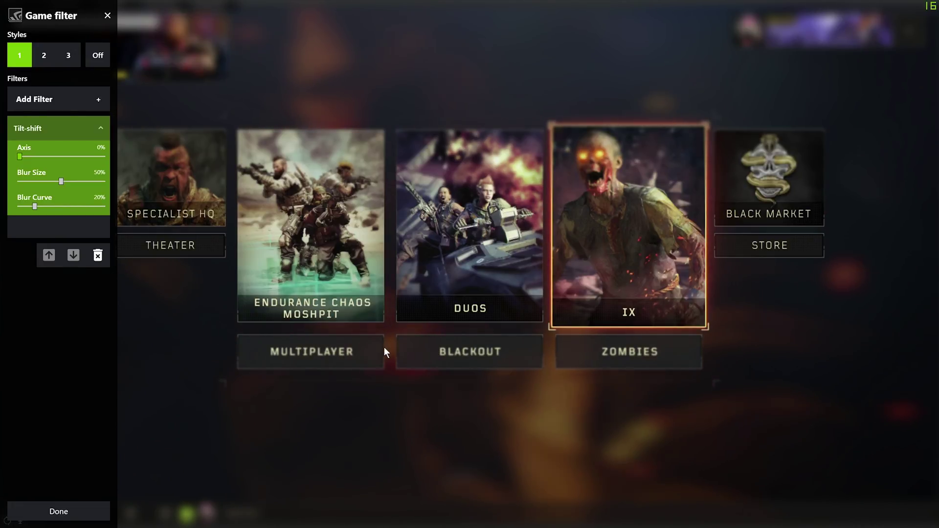
# - Remove the Tilt-shift filter from style 1 and add the Vignette filter
pyautogui.click(97, 255)
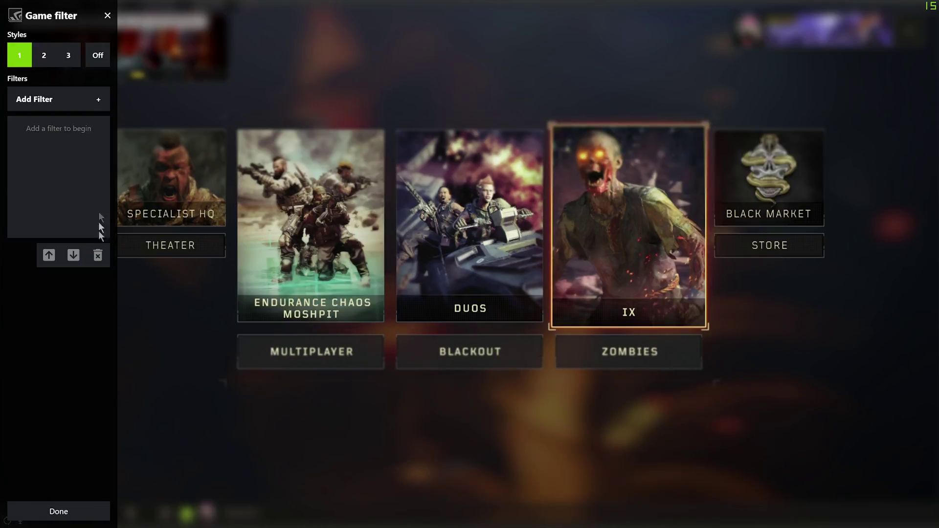
pyautogui.click(93, 99)
pyautogui.scroll(-1, 75, 225)
pyautogui.click(74, 231)
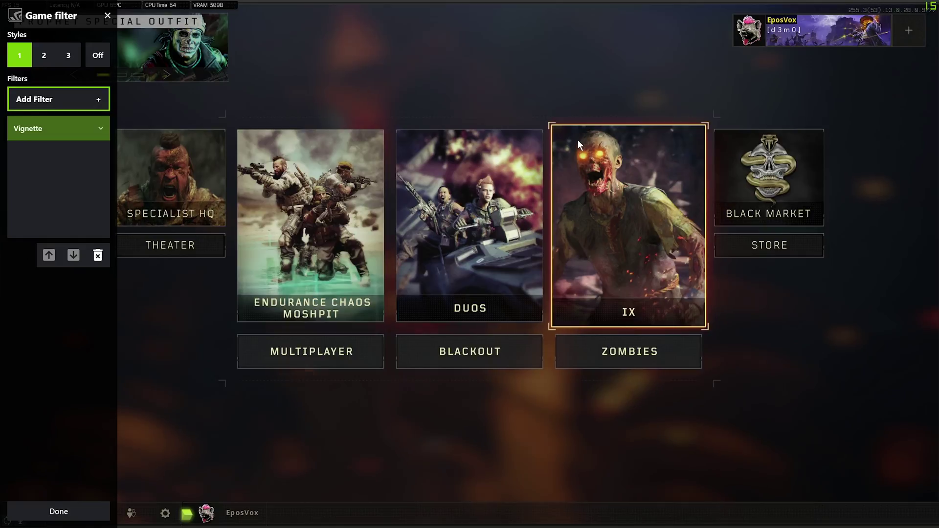
# - Try a much lower Intensity on the Vignette filter and remove the filter from style 1
pyautogui.click(58, 128)
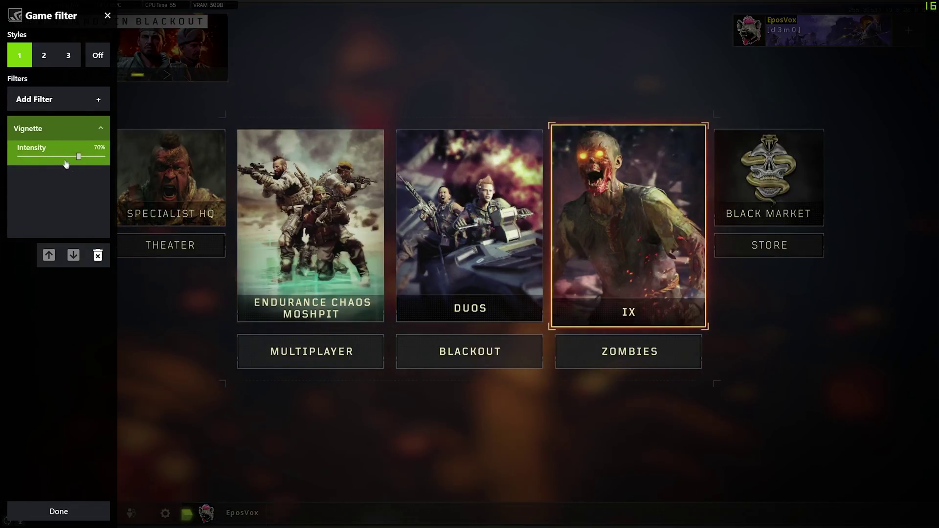
pyautogui.moveTo(78, 157); pyautogui.dragTo(23, 156)
pyautogui.click(97, 254)
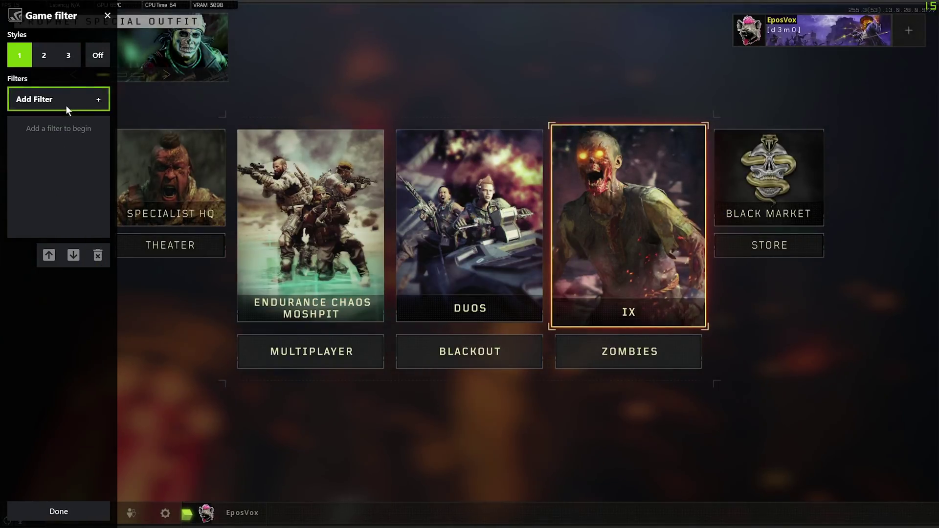
# - Try combining the Letterbox and SpecialFX filters in style 1, and remove both
pyautogui.click(69, 99)
pyautogui.click(73, 198)
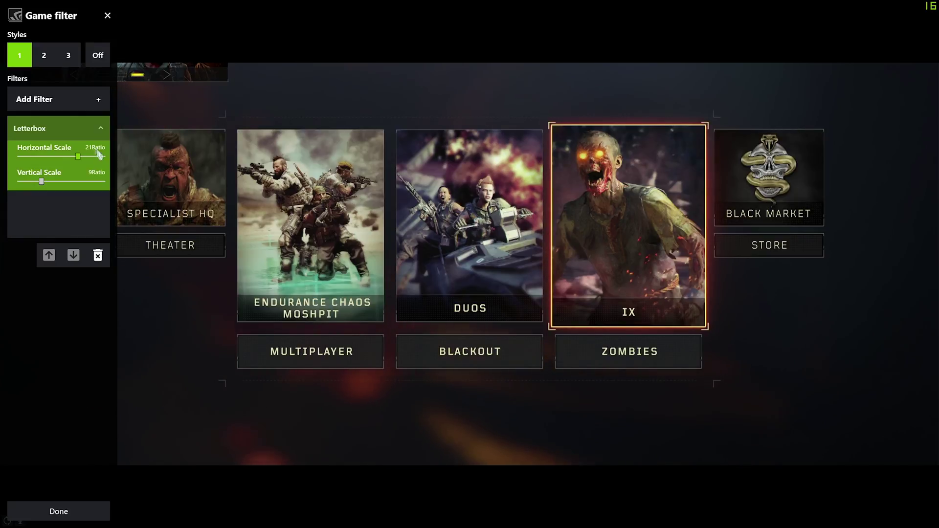
pyautogui.click(93, 99)
pyautogui.click(50, 205)
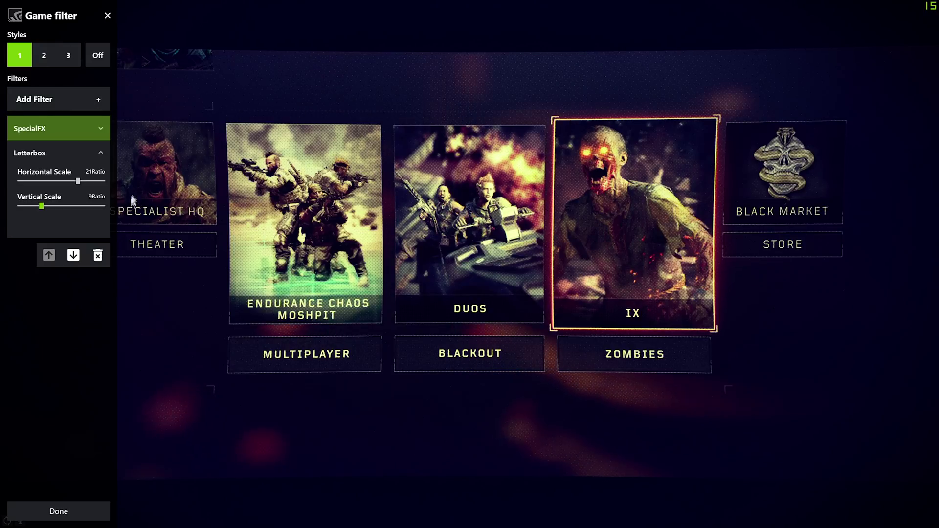
pyautogui.click(97, 254)
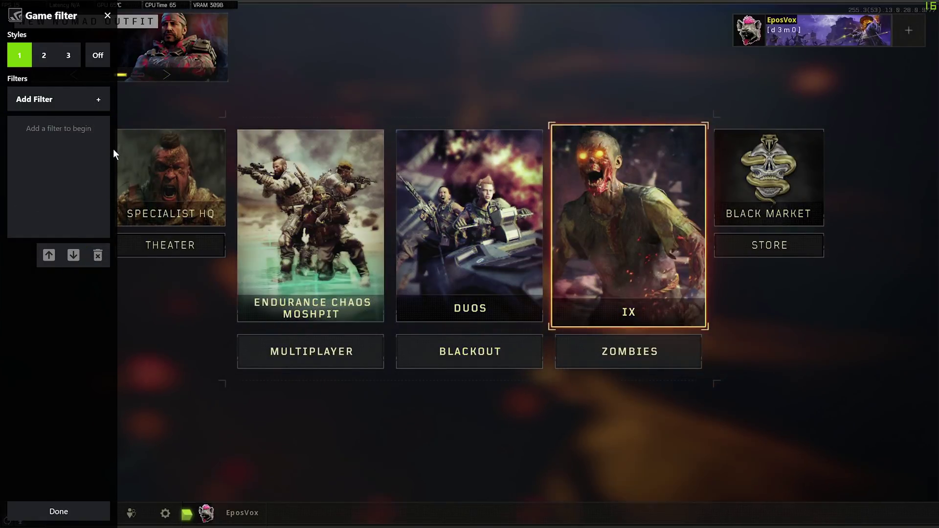
# - Add the Details filter to style 1
pyautogui.click(81, 100)
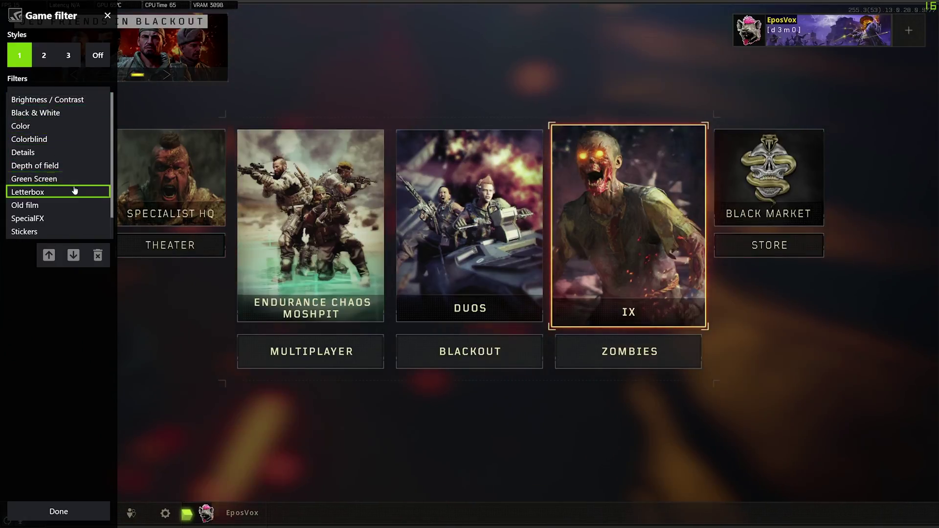
pyautogui.scroll(-1, 74, 195)
pyautogui.scroll(1, 74, 197)
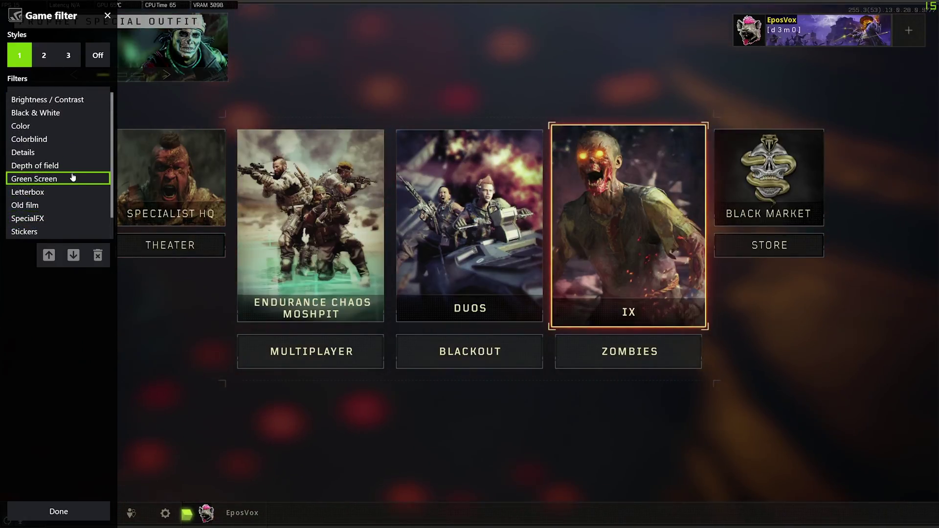
pyautogui.click(67, 152)
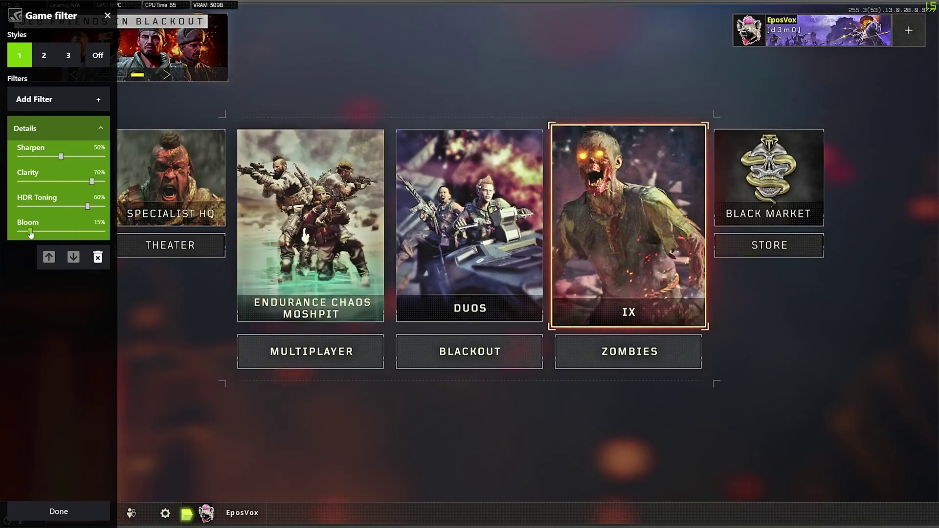
# - Adjust the Details filter to Sharpen 35%, Clarity 14%, HDR Toning 50% and Bloom 8%
pyautogui.moveTo(91, 188); pyautogui.dragTo(83, 213)
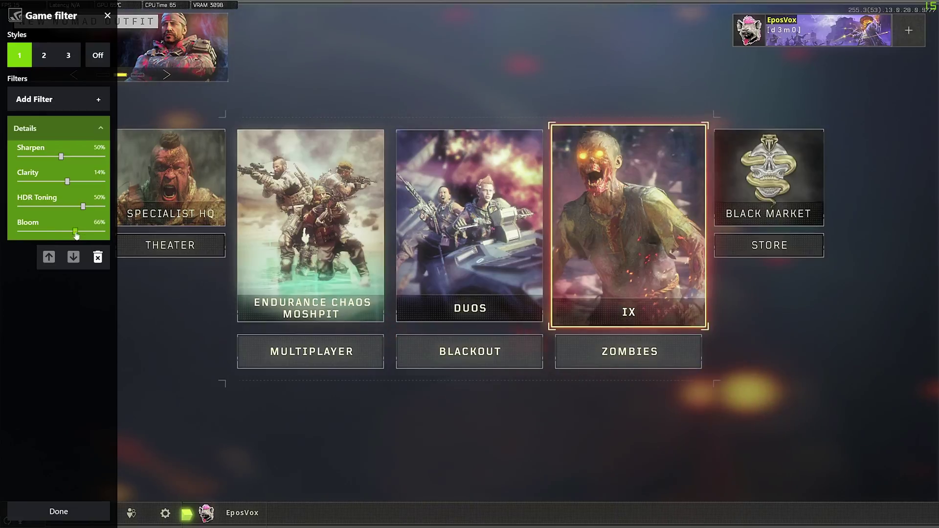
pyautogui.moveTo(30, 231); pyautogui.dragTo(24, 231)
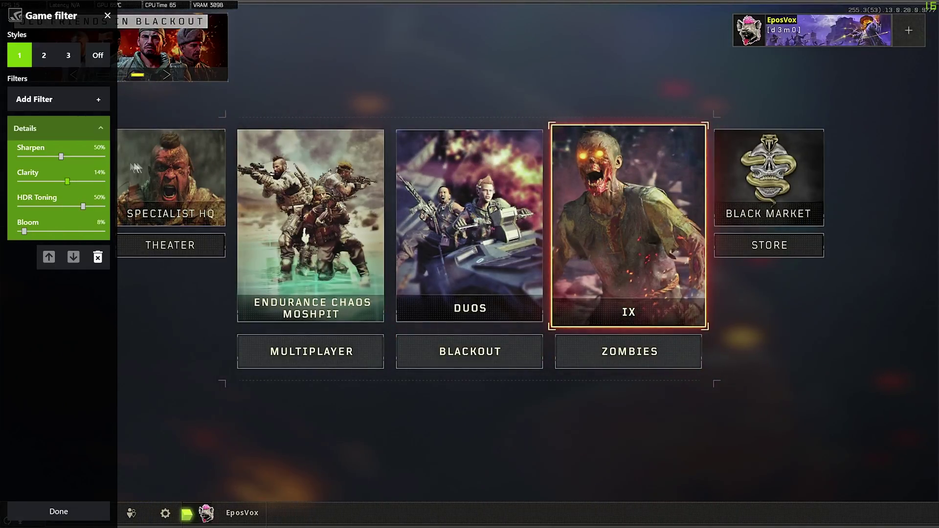
pyautogui.moveTo(61, 156); pyautogui.dragTo(49, 158)
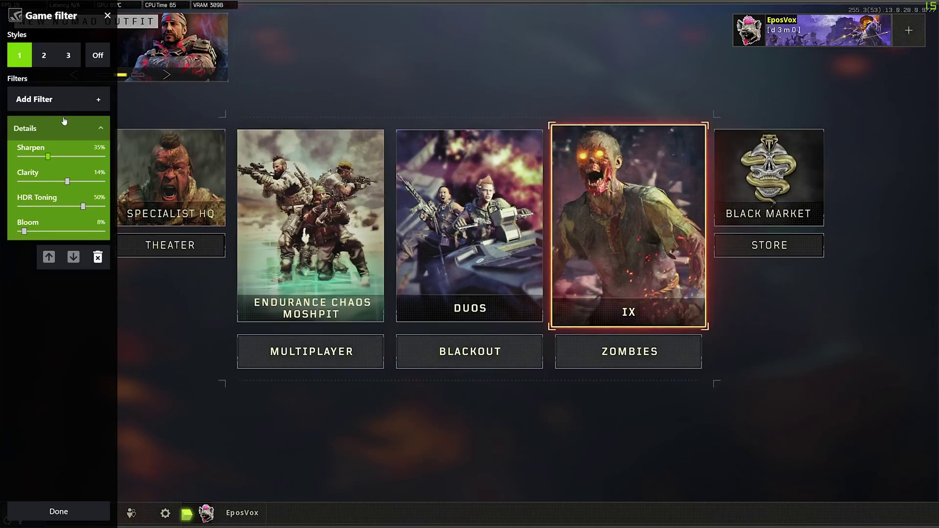
# - Preview style slots 2 and 3 to compare them with the Details look, and return to style 1
pyautogui.click(42, 61)
pyautogui.click(68, 56)
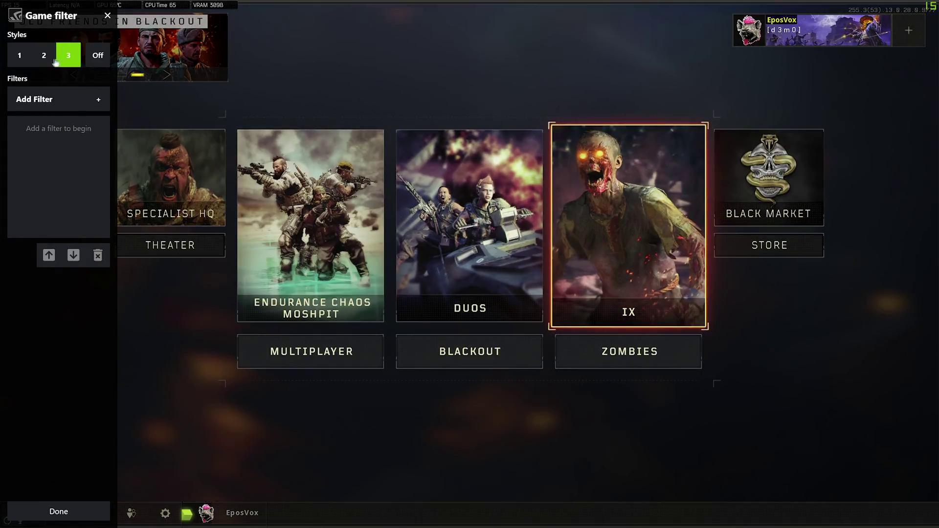
pyautogui.click(18, 61)
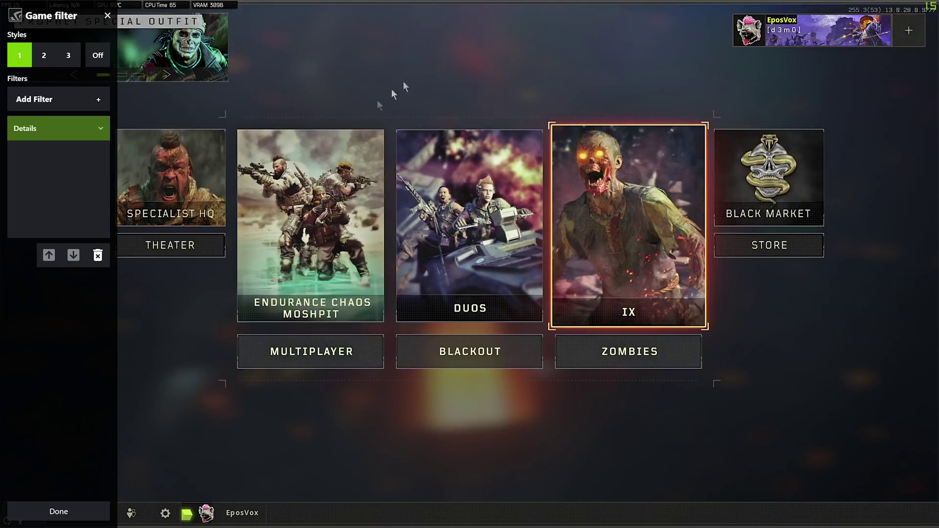
# - Remove the Details filter from style 1 and close the Game filter overlay
pyautogui.click(90, 100)
pyautogui.click(82, 99)
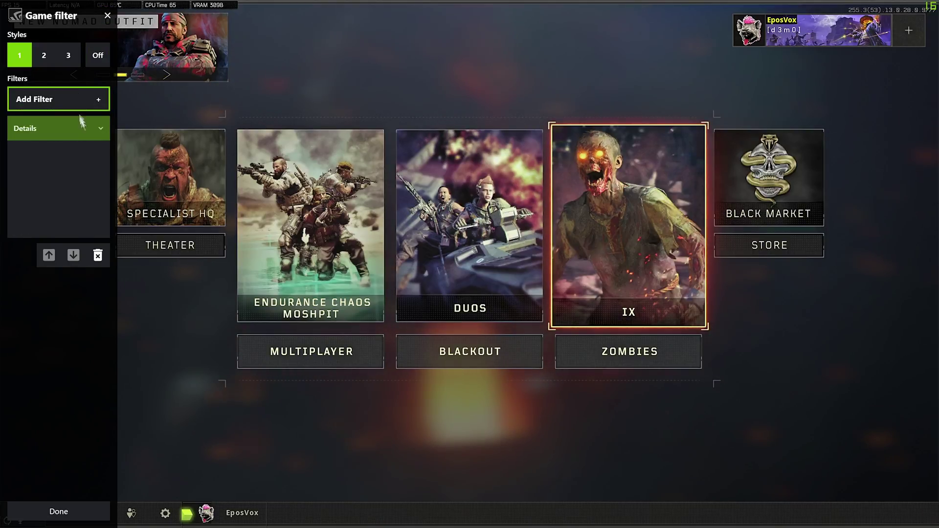
pyautogui.click(98, 255)
pyautogui.click(108, 15)
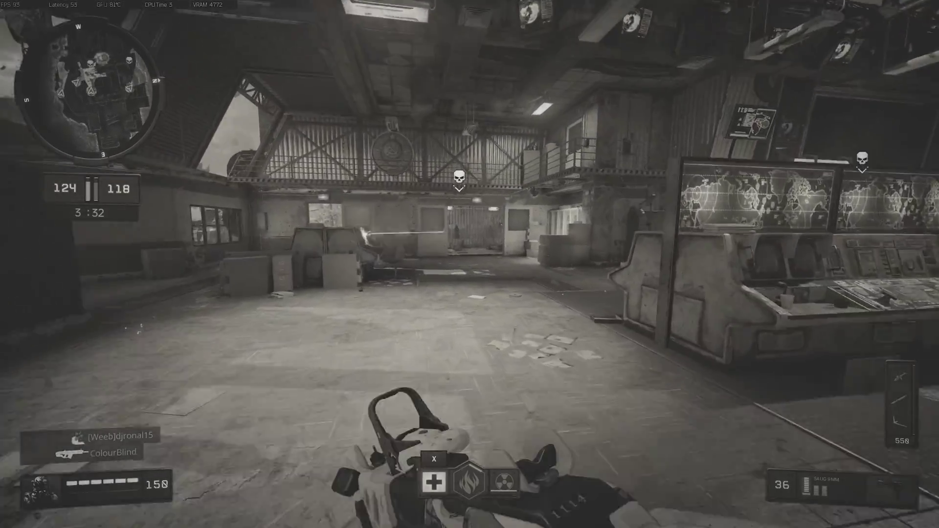
pyautogui.rightClick(469, 264)
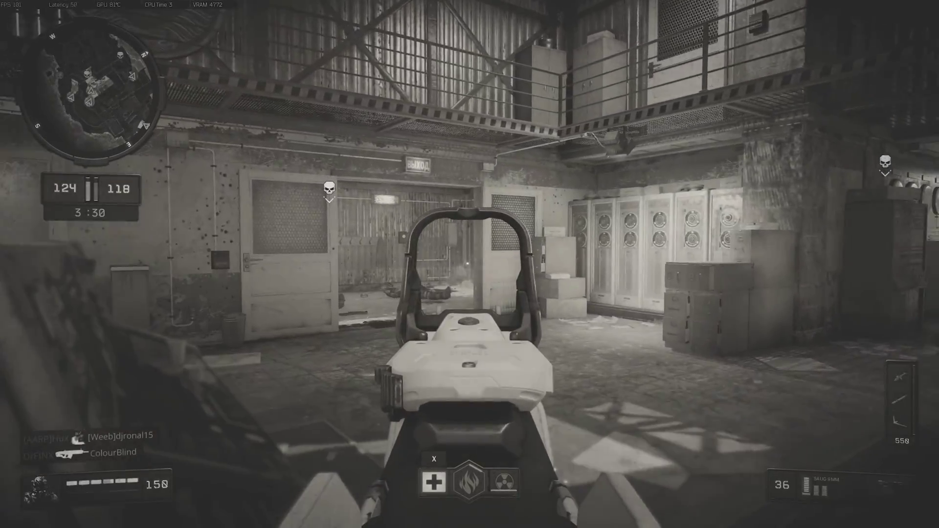
pyautogui.press('w')
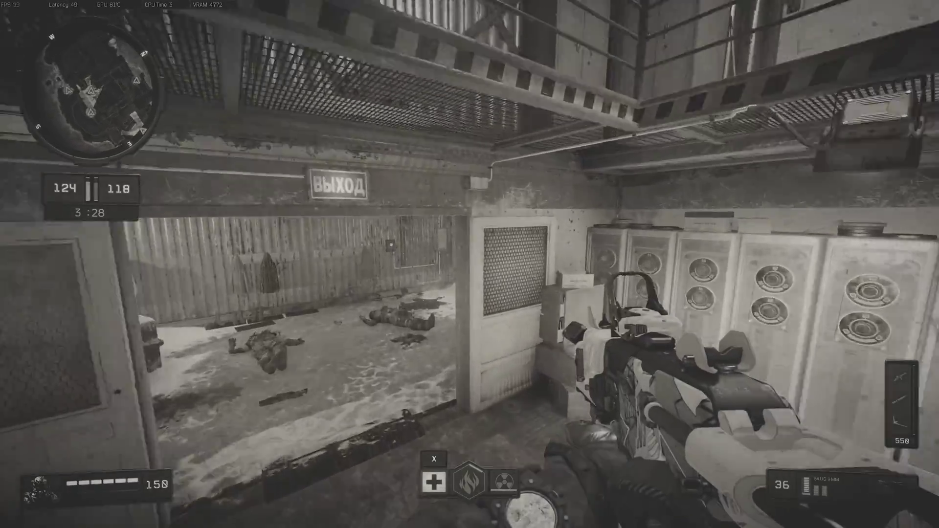
pyautogui.rightClick(470, 264)
pyautogui.click(469, 264)
pyautogui.click(470, 264)
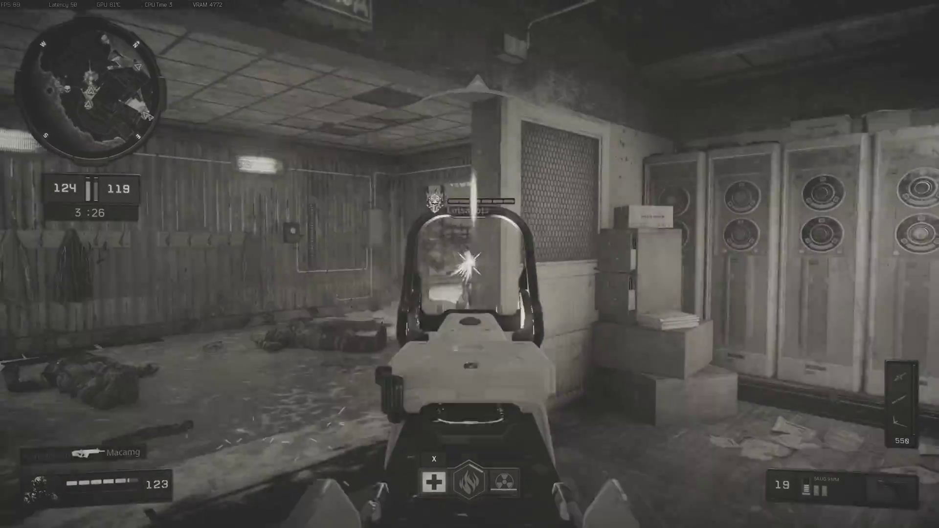
pyautogui.press('r')
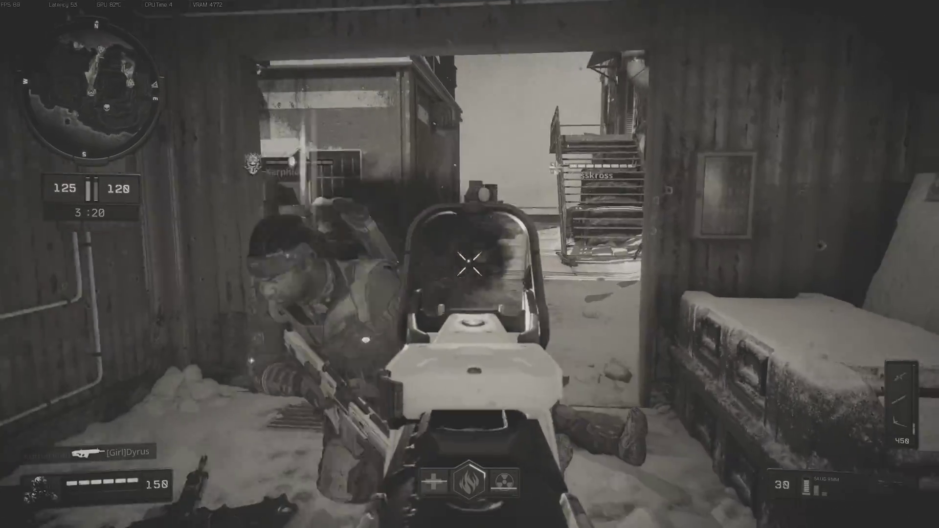
pyautogui.click(468, 264)
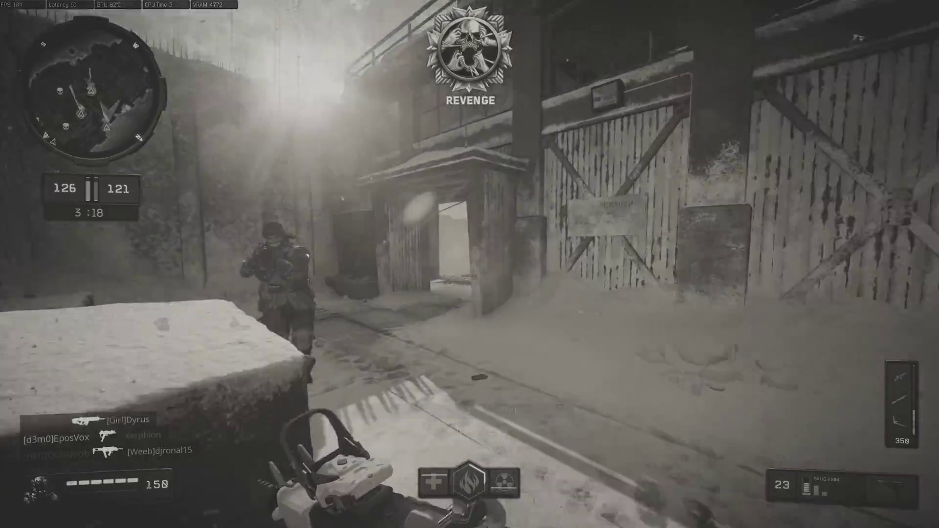
pyautogui.click(470, 264)
pyautogui.click(469, 264)
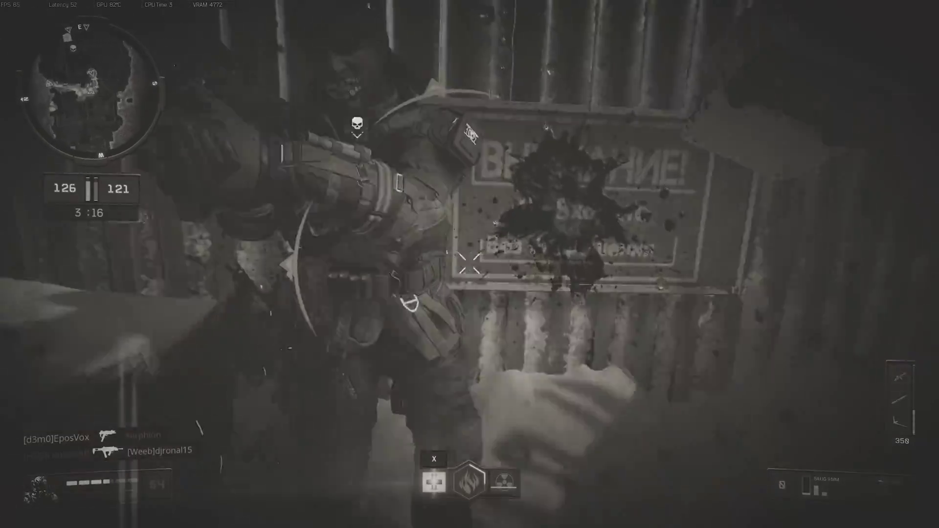